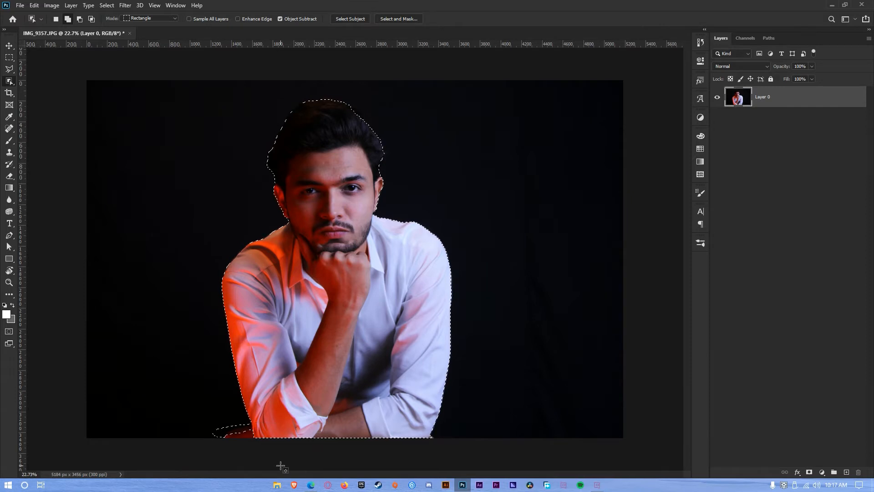
Add the dark red fabric beside the subject's red-lit elbow to the subject selection with the Quick Selection tool
drag(212, 413, 283, 459)
scroll(271, 437, up, 6)
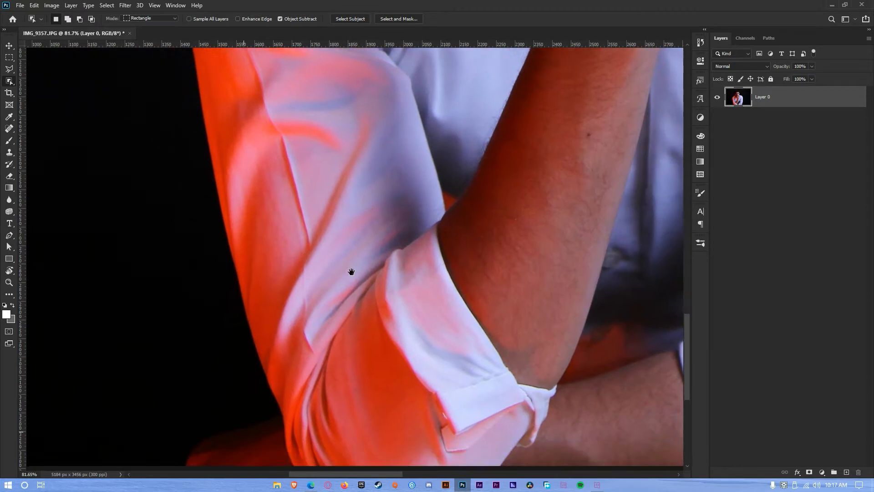
drag(351, 271, 433, 144)
drag(264, 302, 412, 361)
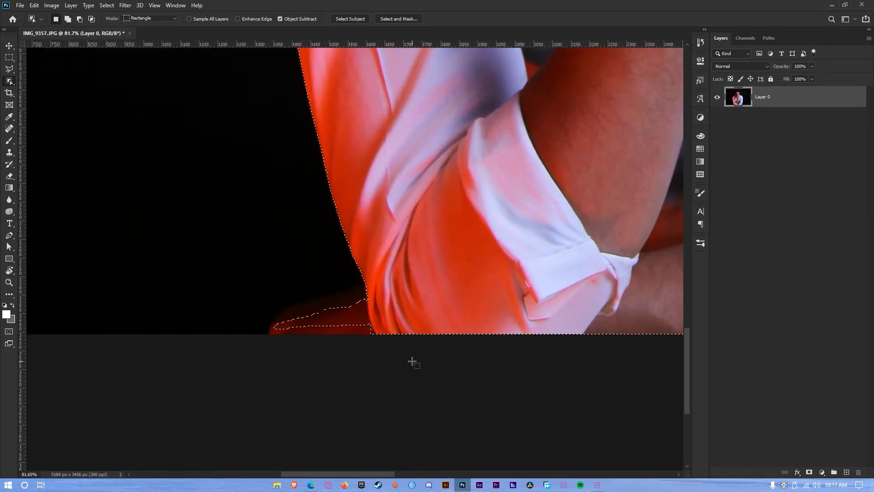
right_click(9, 81)
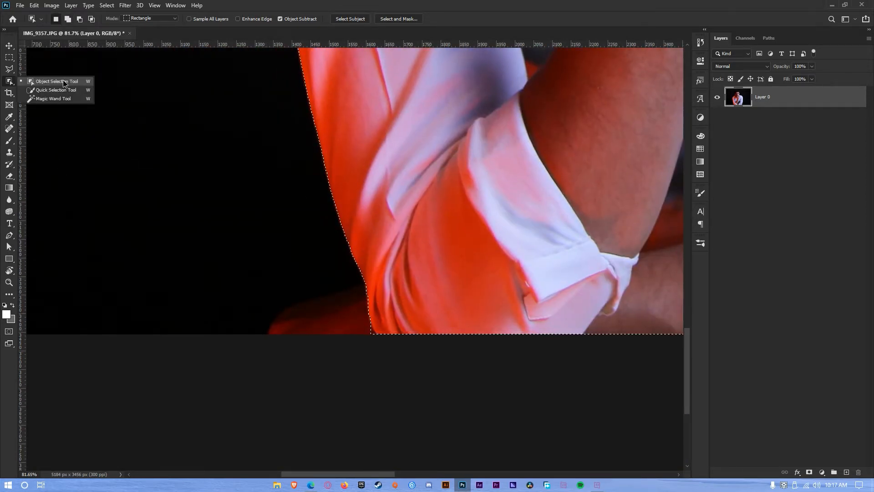
click(41, 90)
mouse_move(354, 319)
mouse_down()
mouse_move(281, 332)
mouse_move(341, 308)
mouse_up()
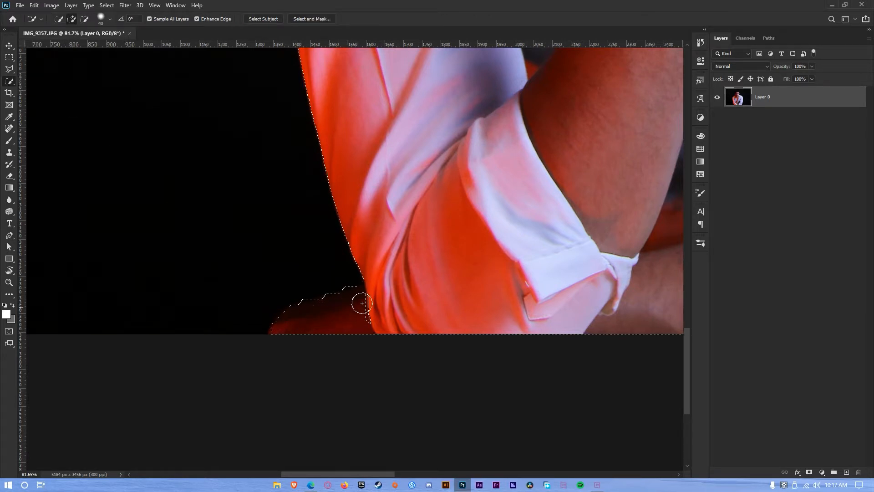
Examine the selection edge where the white sleeve meets the photo's lower border
scroll(445, 287, down, 3)
drag(571, 270, 275, 269)
scroll(504, 318, up, 3)
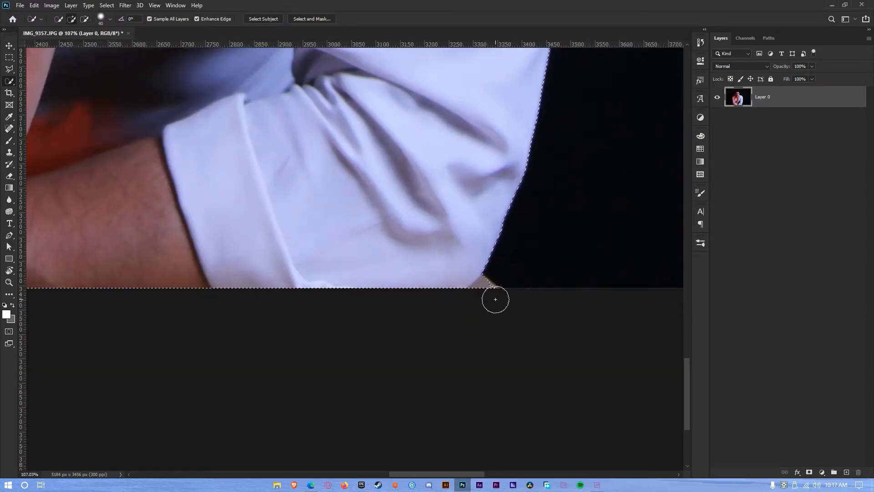
scroll(505, 244, down, 2)
scroll(504, 244, down, 3)
Extend the selection over the dark hair edge above the temple and down to the ear on the white-lit side
drag(474, 150, 468, 328)
drag(457, 270, 444, 416)
drag(455, 315, 478, 363)
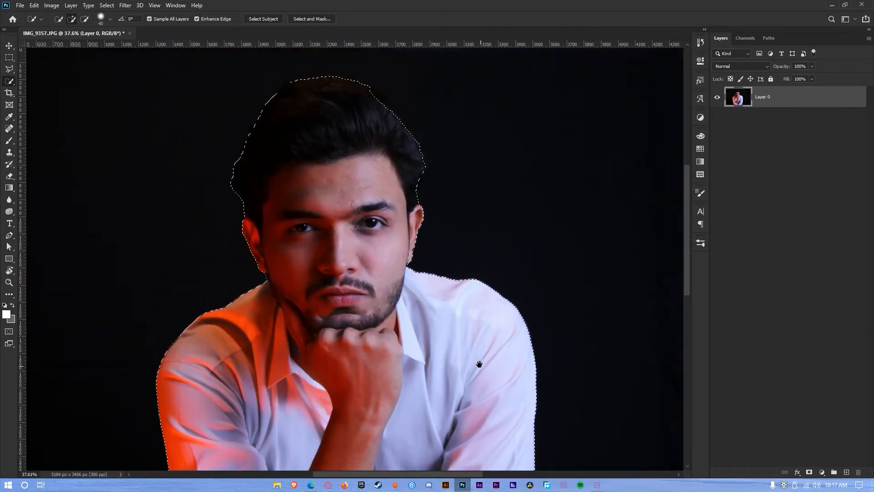
drag(411, 154, 425, 186)
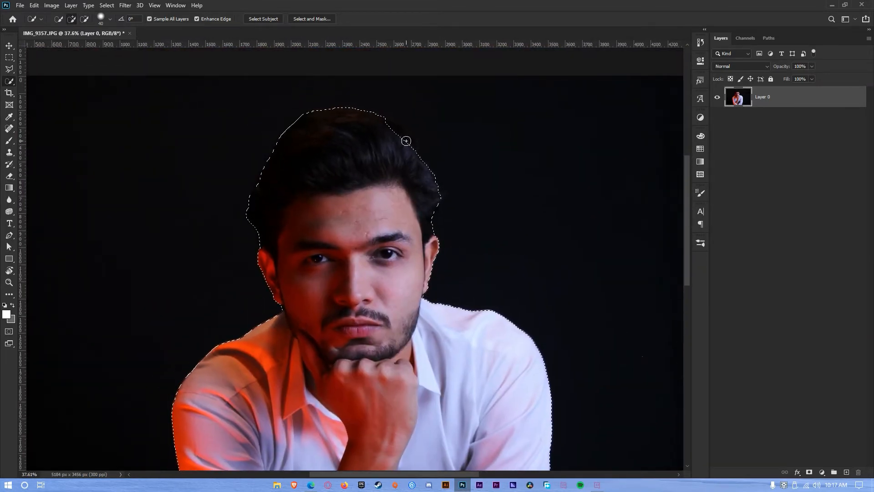
scroll(406, 141, up, 2)
mouse_move(411, 127)
mouse_down()
mouse_move(363, 109)
mouse_move(402, 147)
mouse_move(414, 148)
mouse_move(359, 112)
mouse_move(366, 116)
mouse_up()
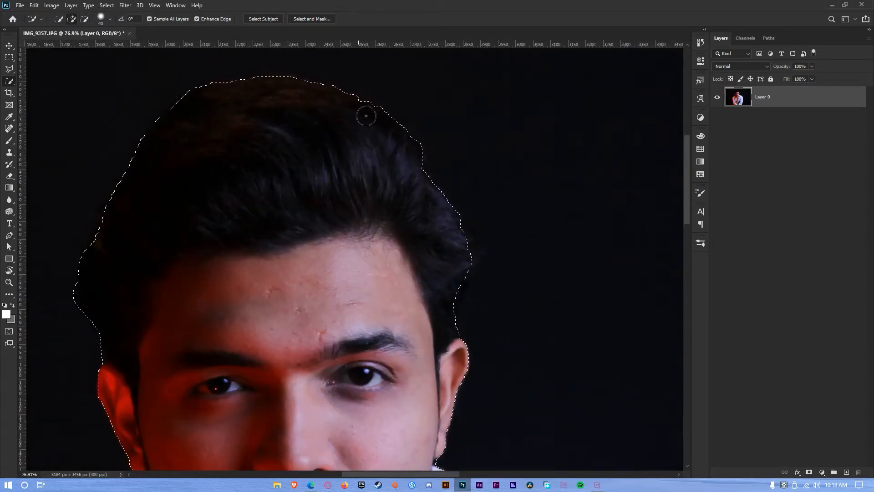
drag(459, 246, 454, 264)
drag(452, 296, 443, 334)
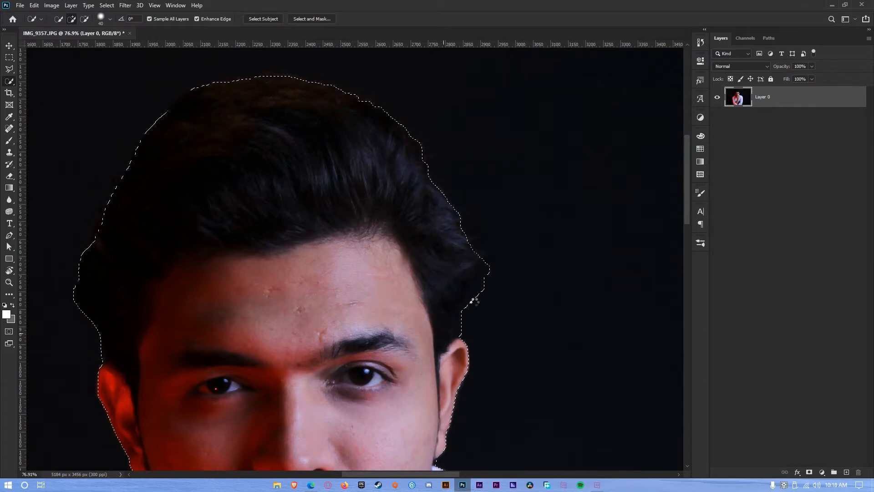
Cut the selected subject out of Layer 0 onto its own new layer
scroll(413, 282, down, 5)
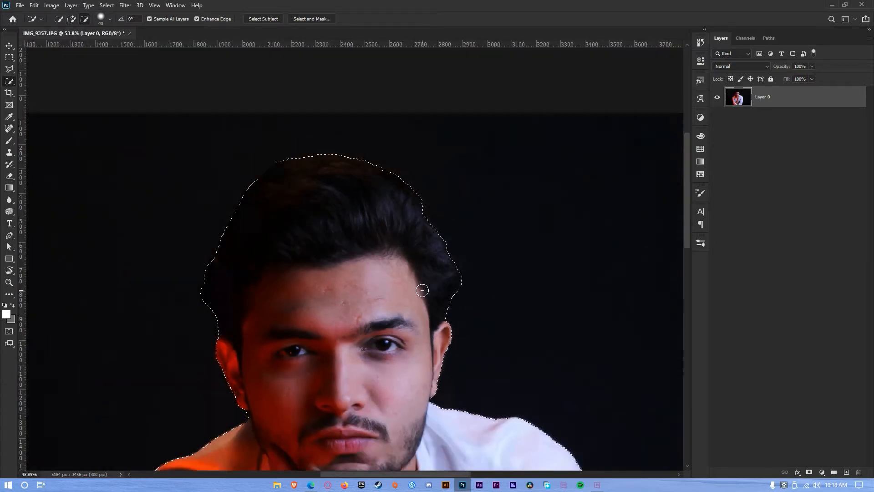
scroll(422, 290, down, 2)
right_click(373, 240)
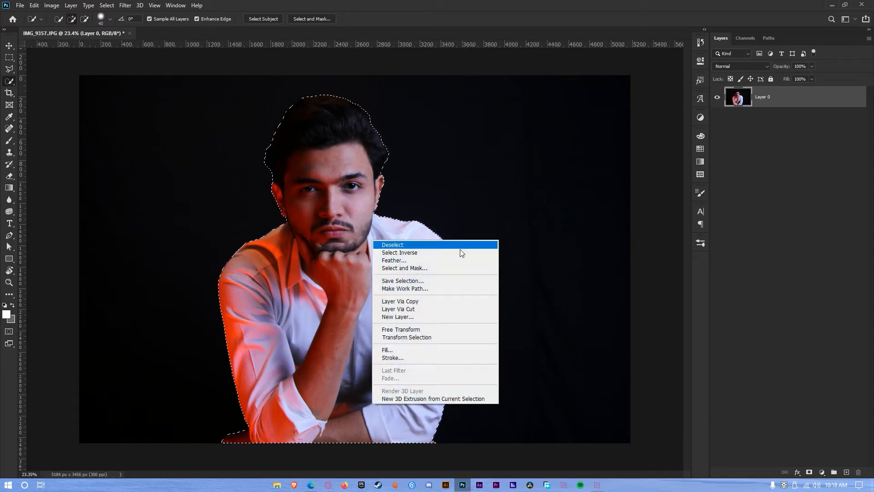
click(442, 309)
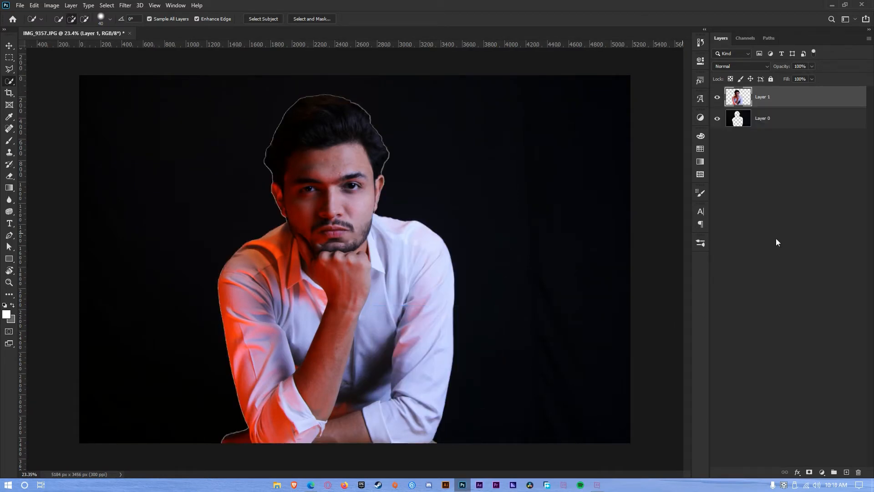
Create a black (000000) Solid Color fill layer and place it directly beneath the cut-out subject layer
click(800, 247)
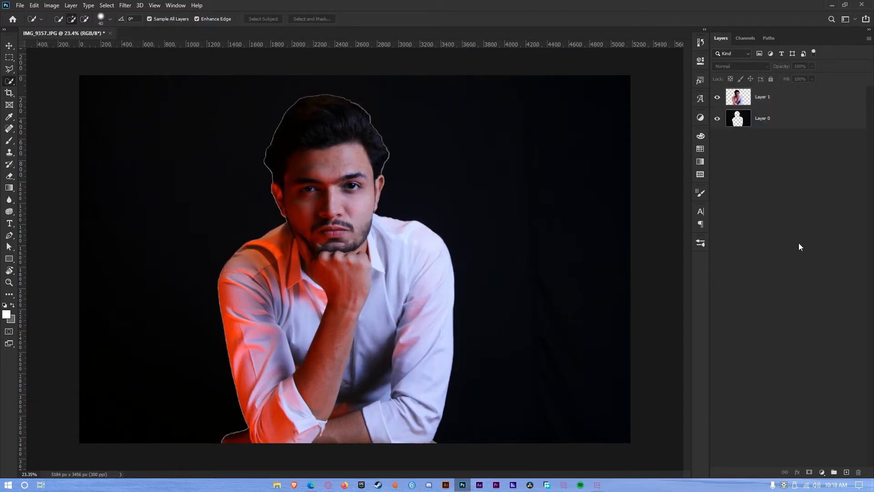
click(823, 471)
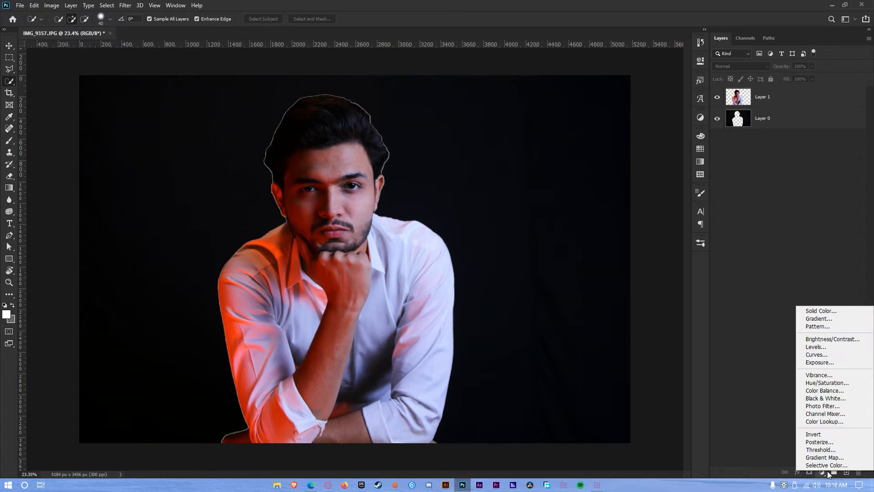
click(823, 310)
drag(244, 357, 139, 440)
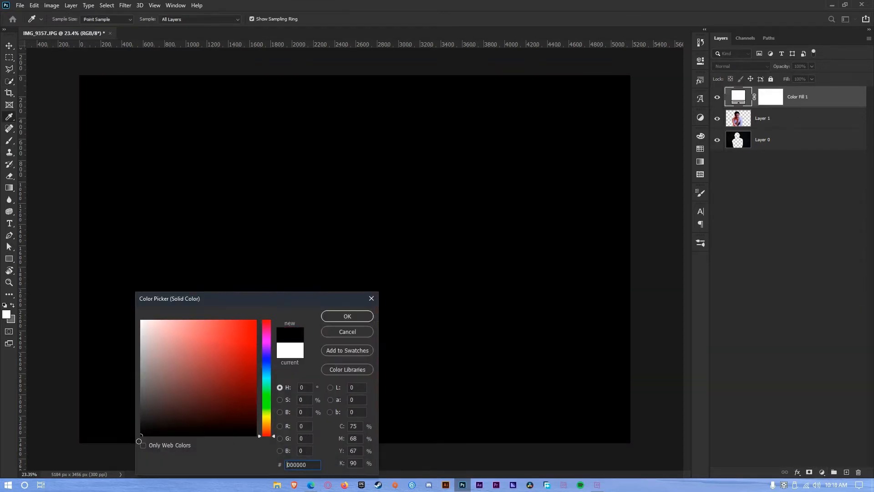
click(339, 319)
drag(817, 100, 810, 135)
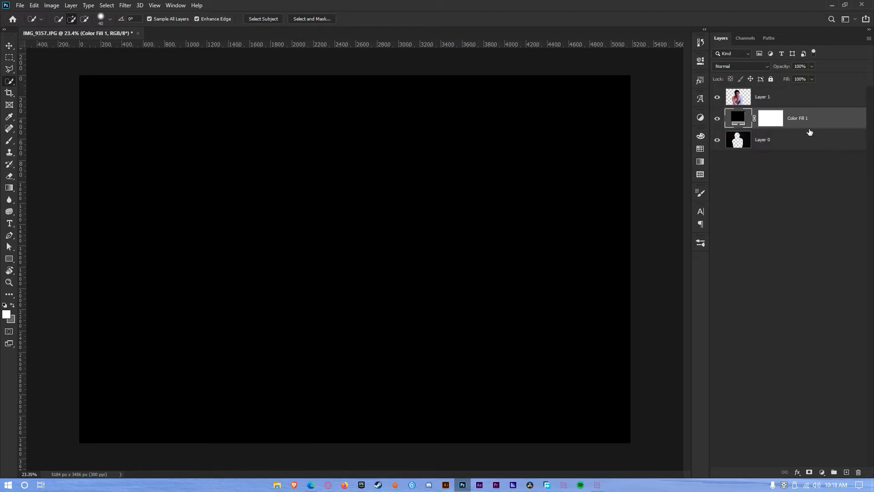
Delete Layer 0, the leftover original background
click(798, 148)
click(858, 472)
click(408, 181)
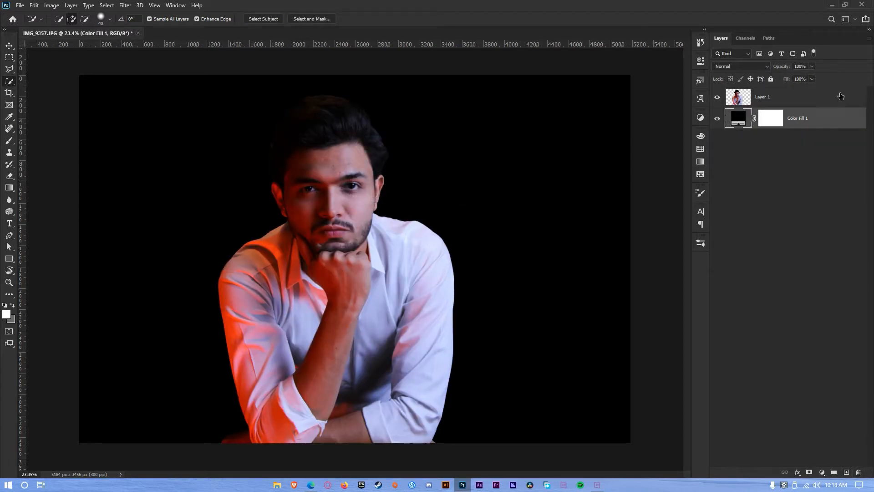
Select a very thin horizontal strip across the red-lit half of the face on Layer 1 and copy it to a new layer
click(9, 58)
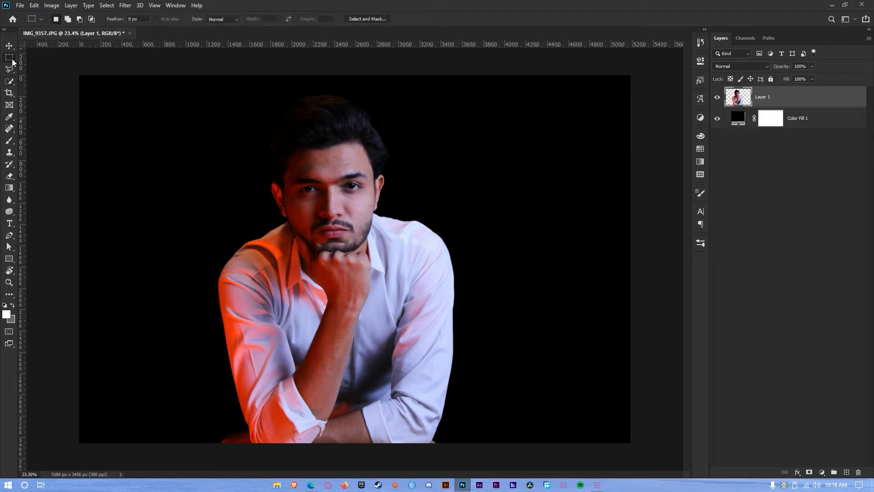
scroll(215, 256, up, 6)
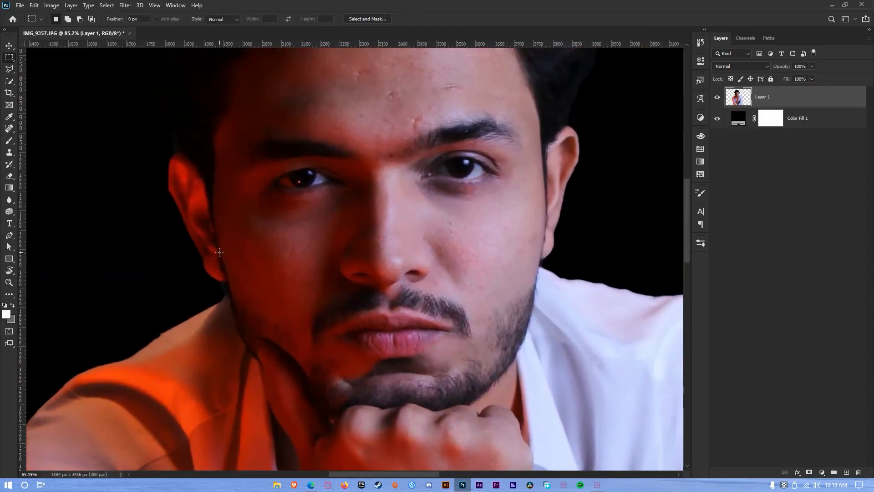
drag(219, 252, 381, 253)
scroll(434, 244, down, 5)
right_click(399, 250)
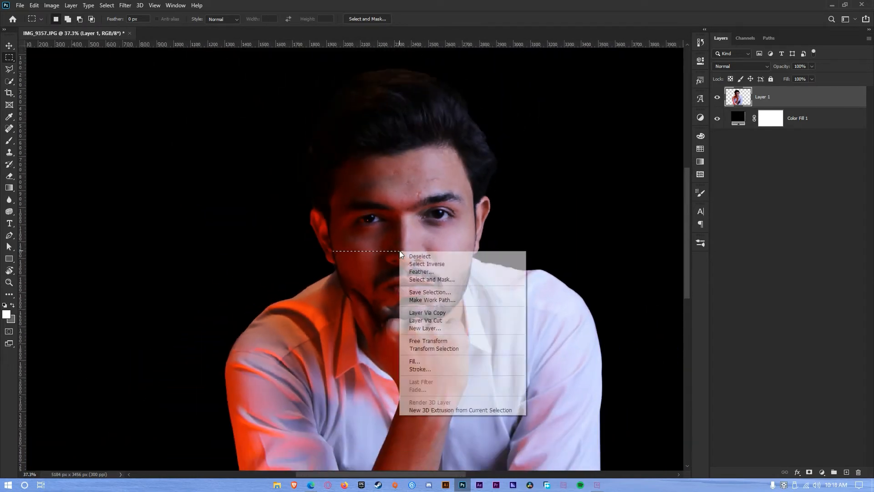
click(447, 316)
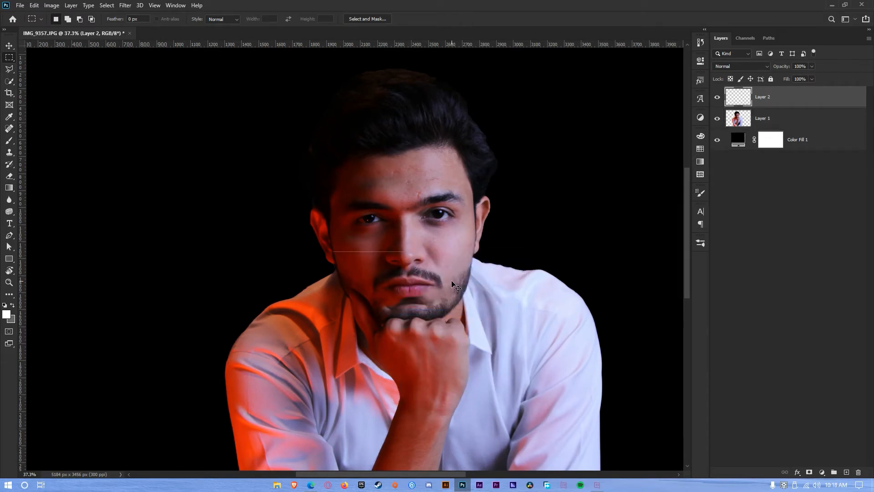
Stretch the copied red strip to the full canvas height and widen it outward past the red-lit shoulder
key(ctrl+t)
drag(372, 249, 367, 74)
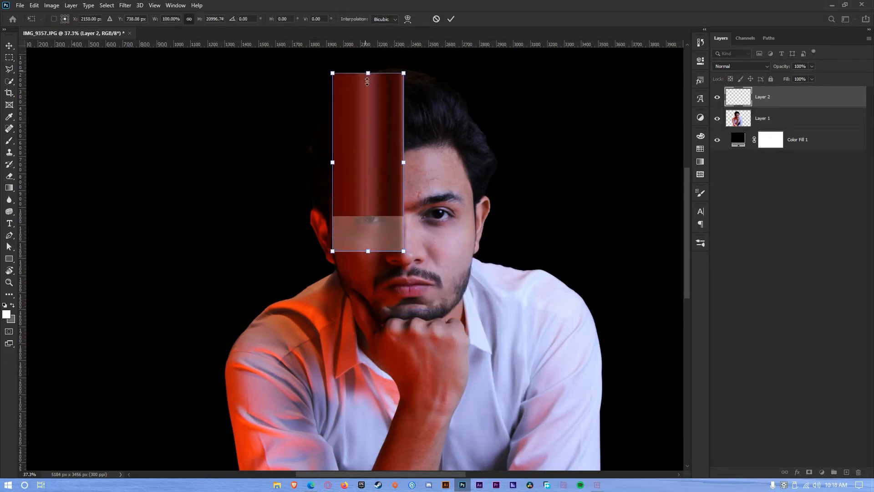
scroll(367, 75, down, 3)
drag(314, 126, 314, 104)
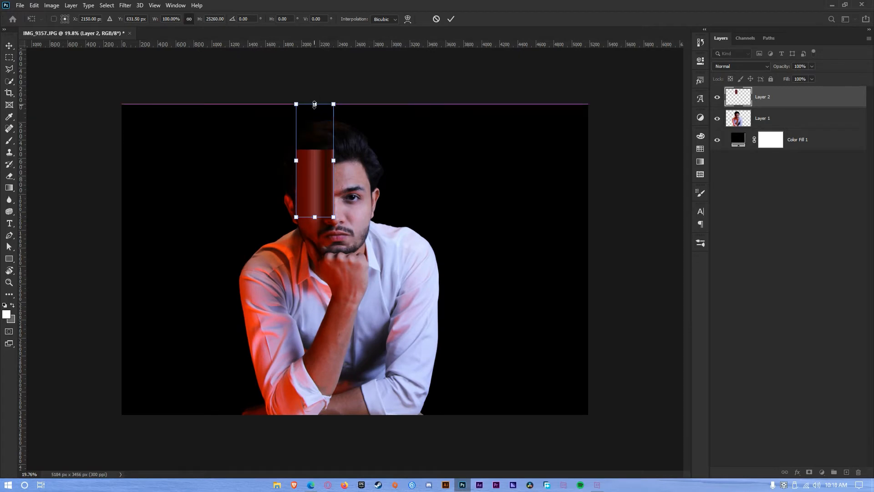
drag(314, 218, 314, 415)
drag(296, 259, 231, 259)
key(Return)
Set the blend mode of the stretched red strip layer to Lighten
key(m)
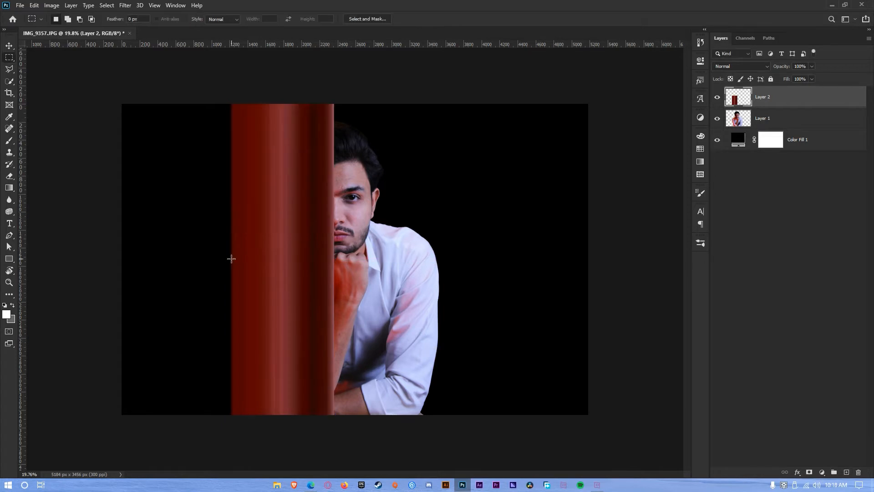
click(741, 66)
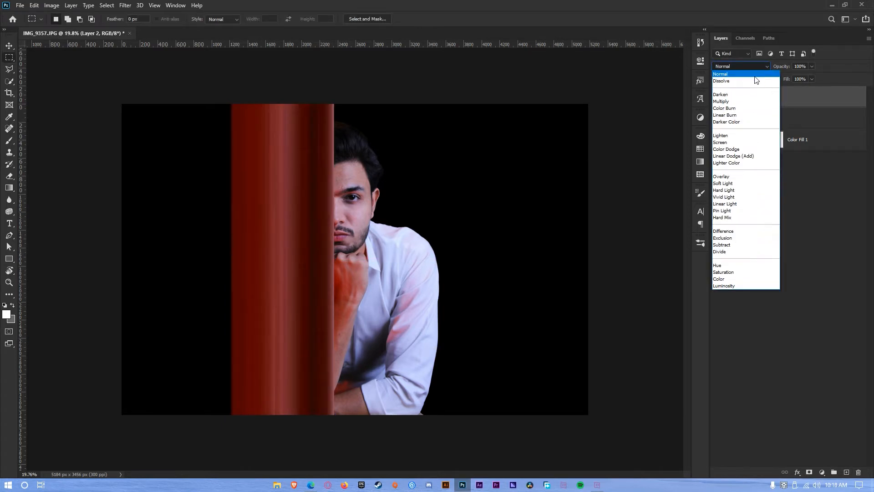
click(747, 138)
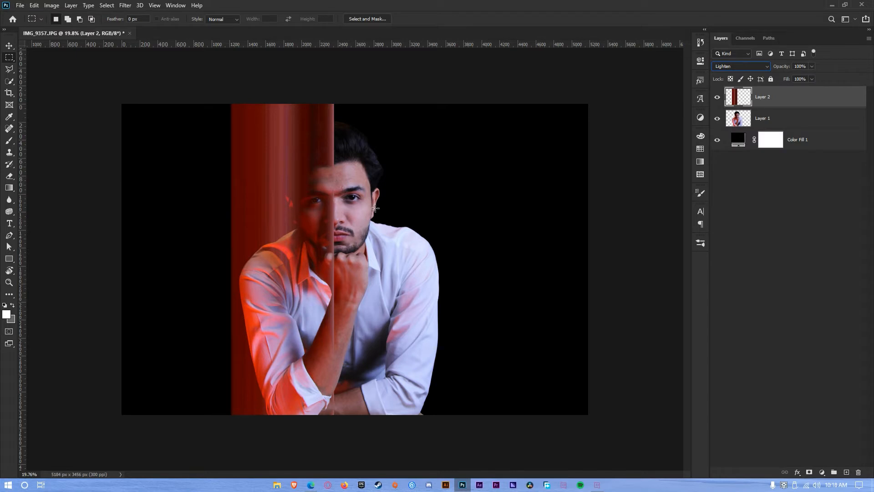
Select a very thin horizontal strip across the white-lit half of the face, from the red strip's edge to the ear
click(9, 46)
scroll(384, 234, up, 6)
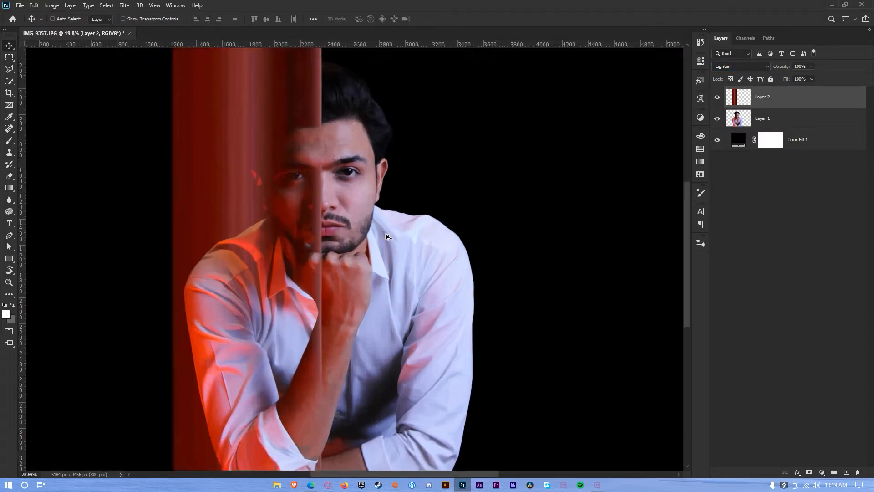
drag(409, 217, 311, 316)
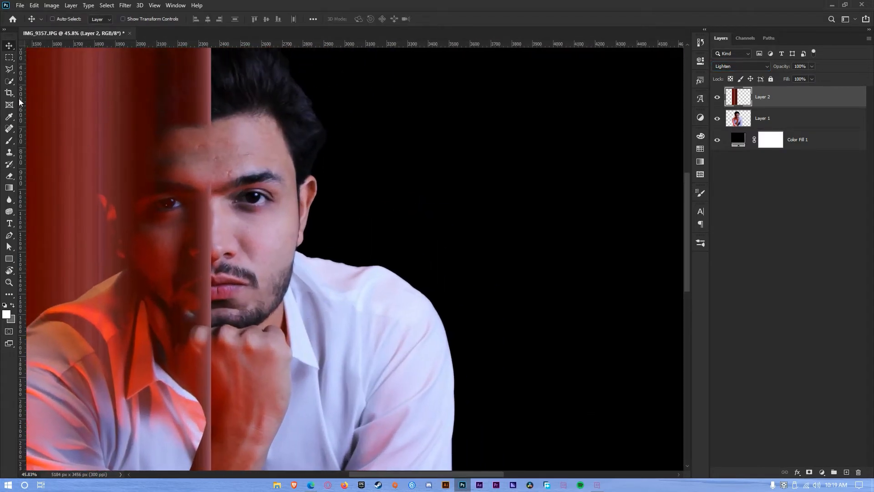
click(9, 59)
scroll(223, 236, up, 3)
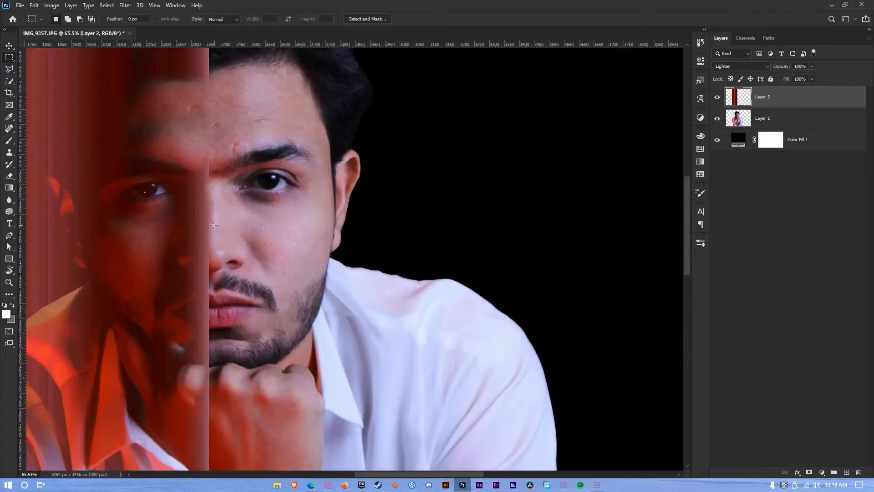
drag(212, 223, 342, 224)
Try to copy the selected face strip to a new layer from Layer 2
scroll(341, 225, down, 3)
right_click(331, 238)
click(374, 299)
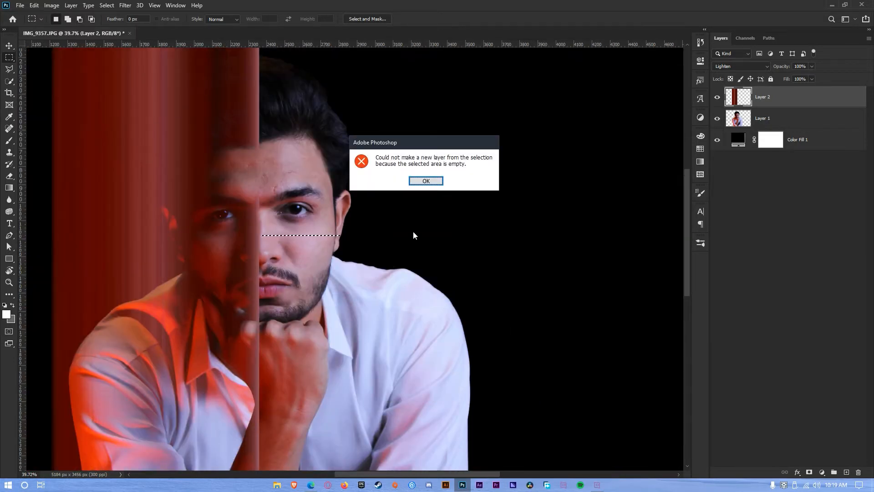
click(433, 180)
Copy the selected face strip from Layer 1 to a new layer
click(747, 124)
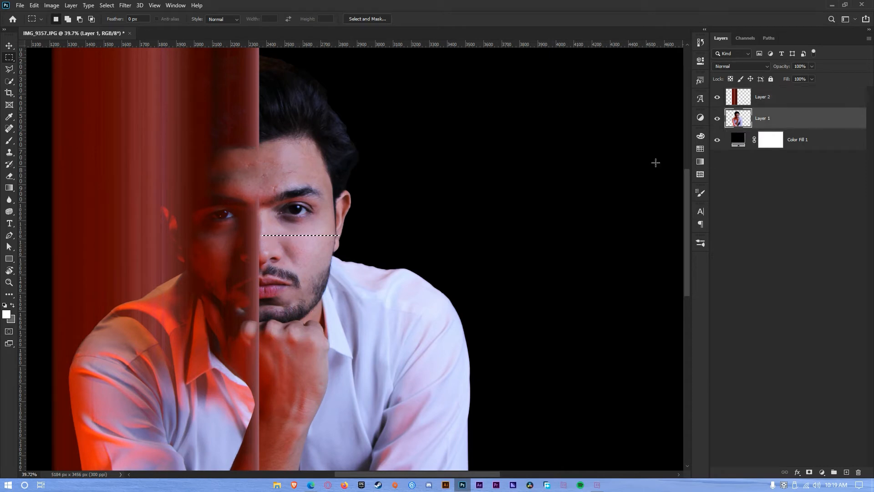
right_click(307, 237)
click(373, 296)
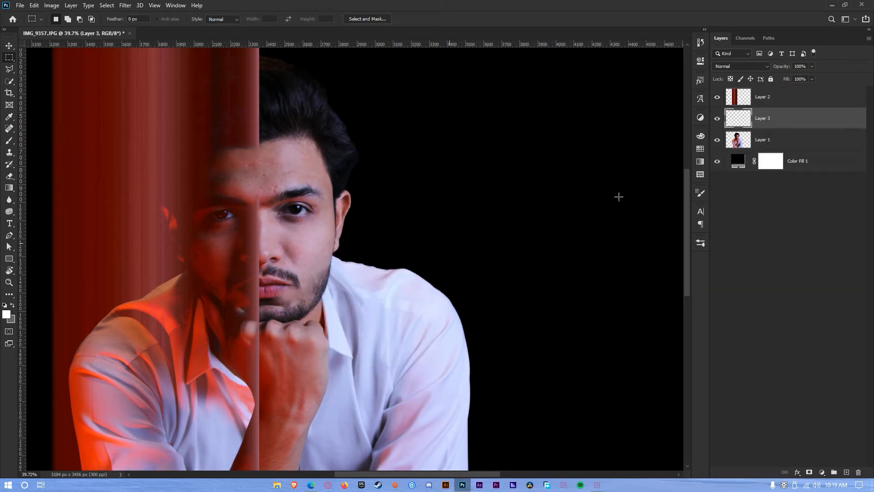
Stretch the copied white-lit face strip to the full canvas height and widen it to about 126%
scroll(402, 245, down, 5)
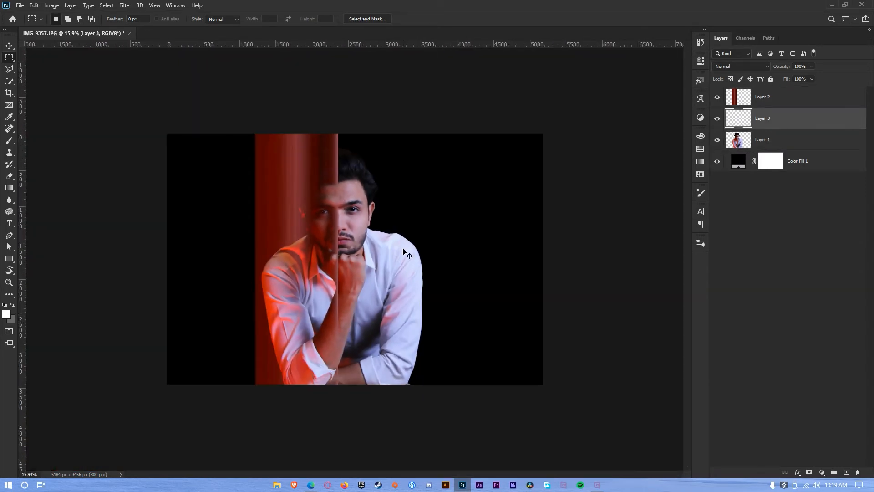
key(ctrl+t)
drag(355, 218, 355, 134)
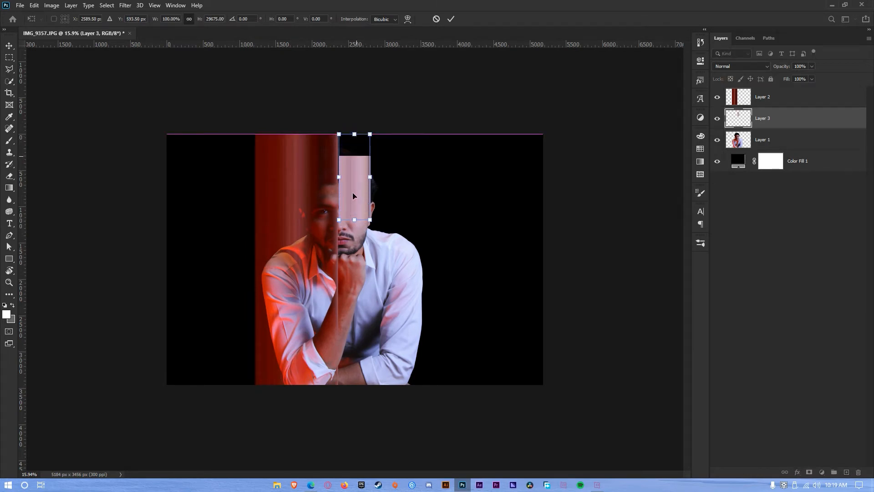
drag(354, 219, 355, 385)
drag(370, 260, 378, 260)
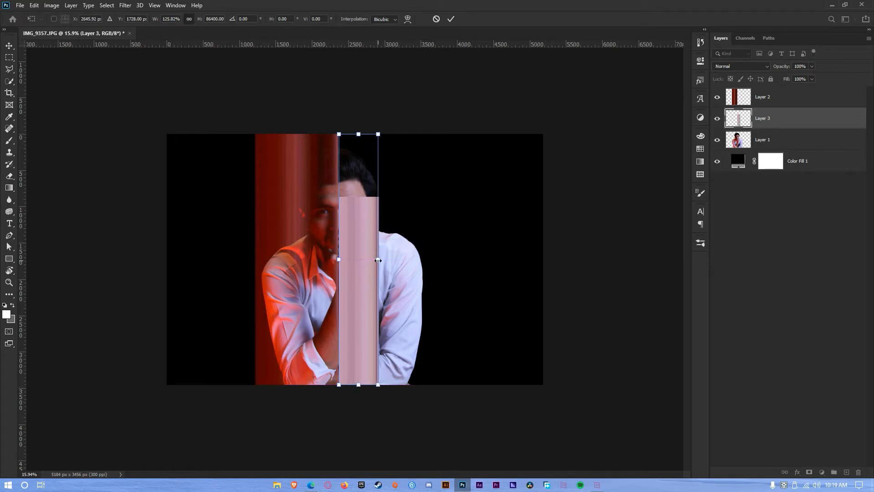
key(Return)
Shift the stretched white strip toward the ear so its edge splits the lit half of the face, and set its blend mode to Lighten
click(10, 46)
drag(364, 235, 380, 236)
click(764, 68)
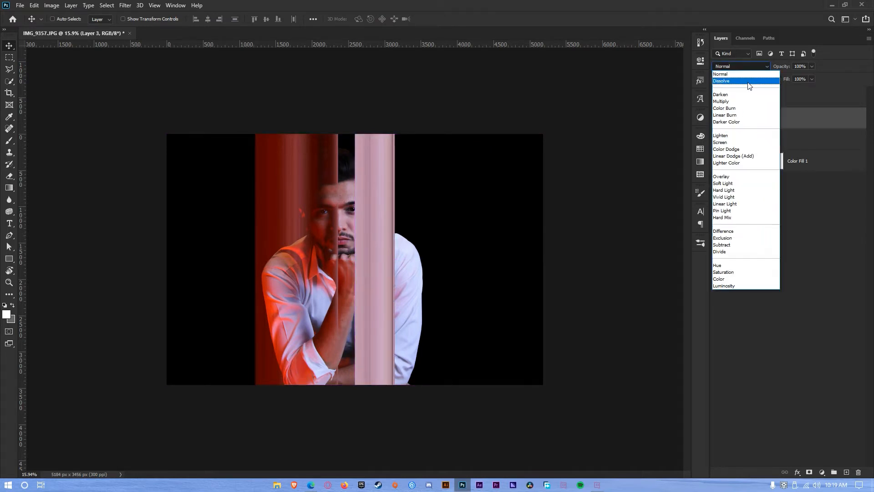
click(734, 140)
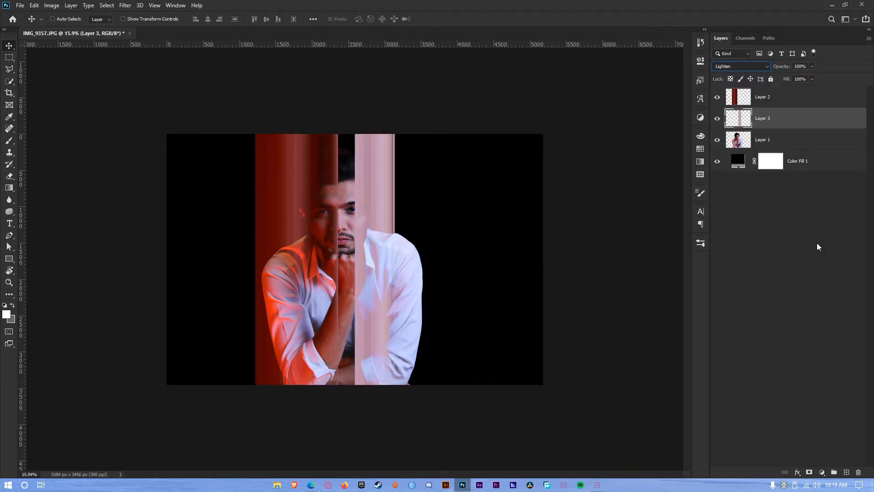
click(817, 242)
scroll(368, 253, up, 2)
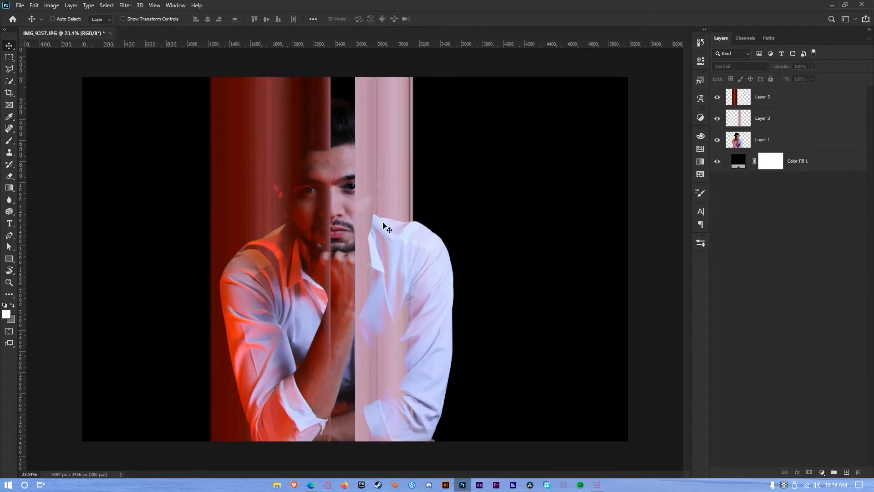
Create a new 2000 x 2000 pixel document at 72 pixels/inch with white background contents, and unlock its background layer
click(33, 8)
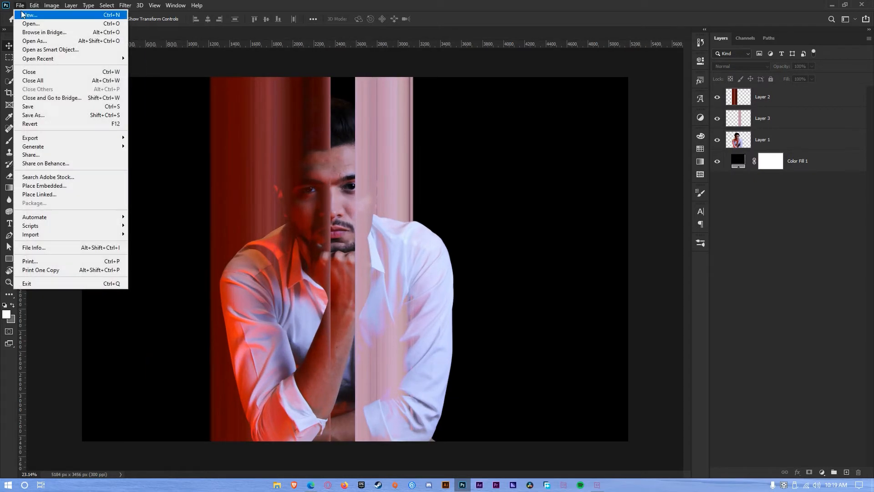
click(21, 17)
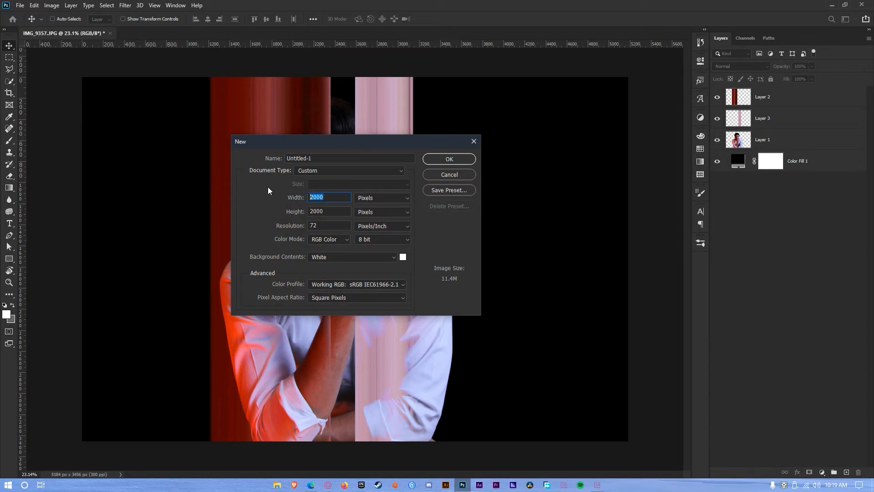
text(2000)
key(Tab)
text(2000)
text(72)
key(Return)
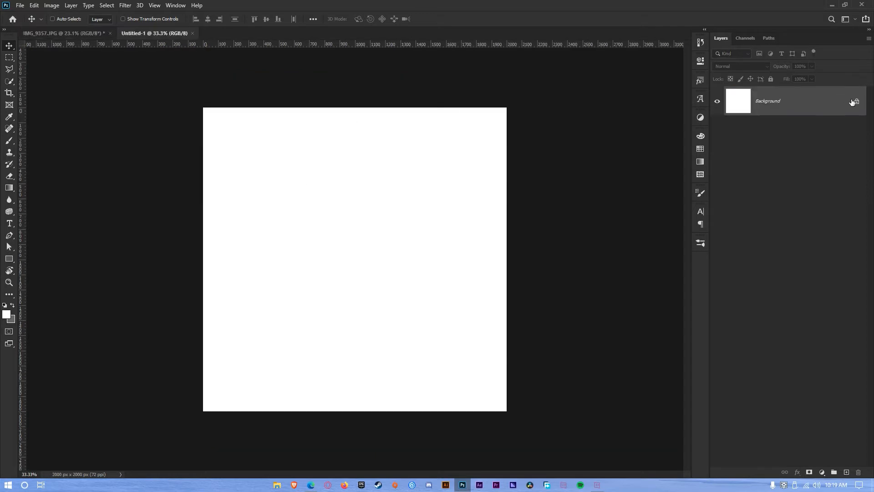
click(857, 103)
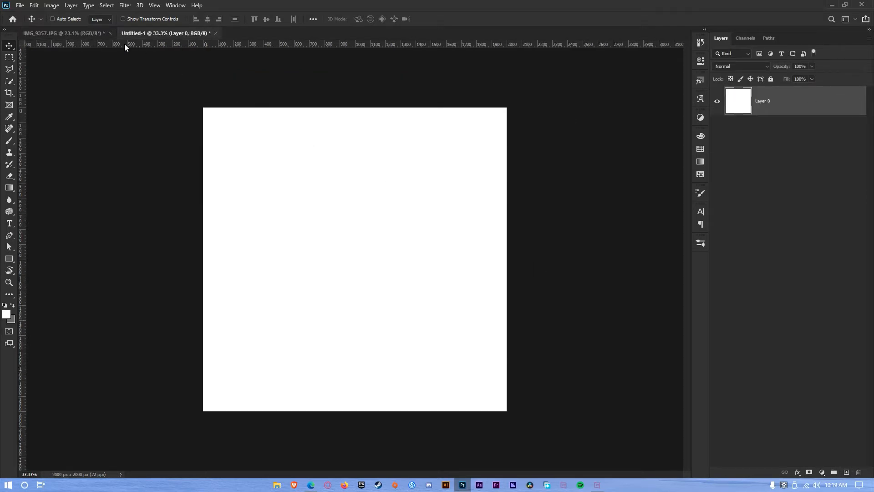
Copy both strip layers, the portrait layer and the black color fill from IMG_9357.JPG into the new square document
click(92, 35)
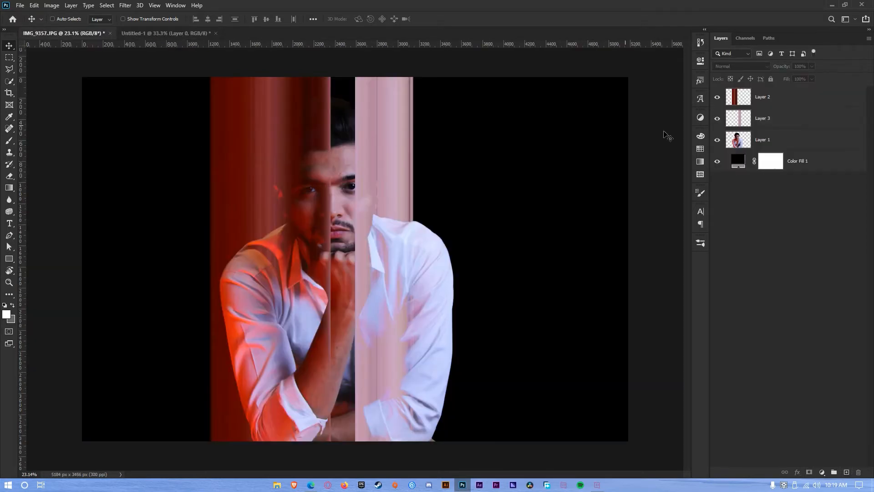
click(812, 167)
shift+click(806, 93)
drag(322, 266, 343, 210)
Scale the copied layers together to about 58% so the portrait fits the square canvas height
key(ctrl+minus)
key(ctrl+minus)
key(ctrl+minus)
key(ctrl+minus)
key(ctrl+minus)
key(ctrl+t)
drag(376, 300, 356, 264)
scroll(351, 255, up, 4)
drag(405, 334, 410, 340)
key(Return)
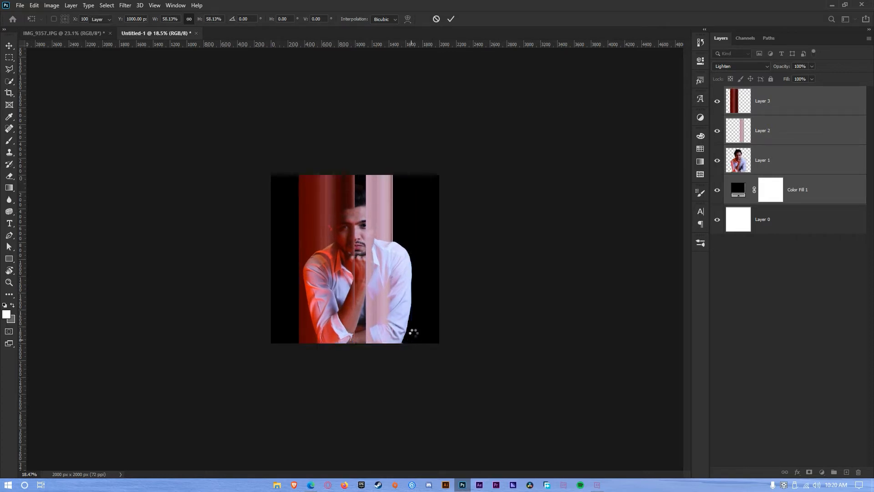
scroll(397, 295, up, 6)
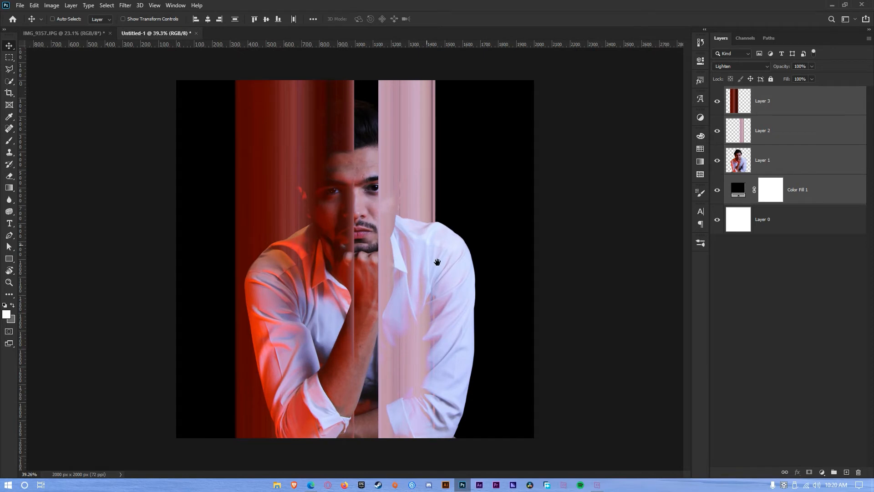
click(839, 294)
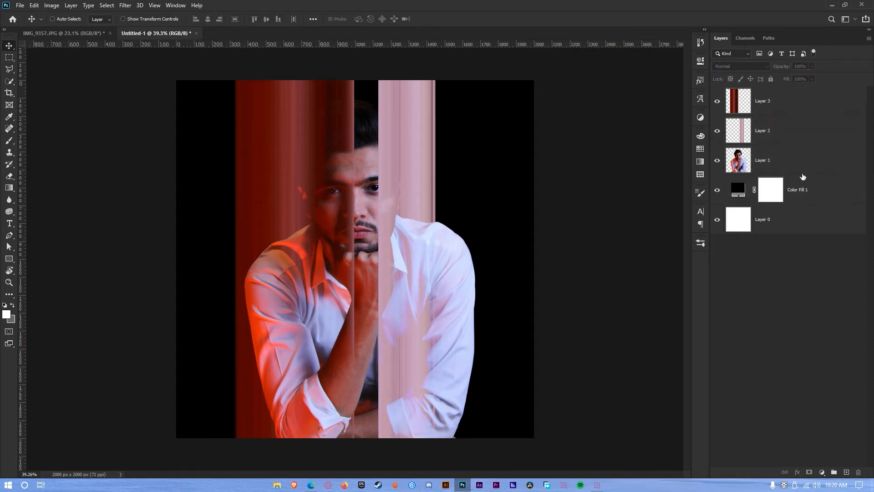
Add a layer mask to the white strip layer and set the Brush foreground color to black
click(792, 139)
click(809, 473)
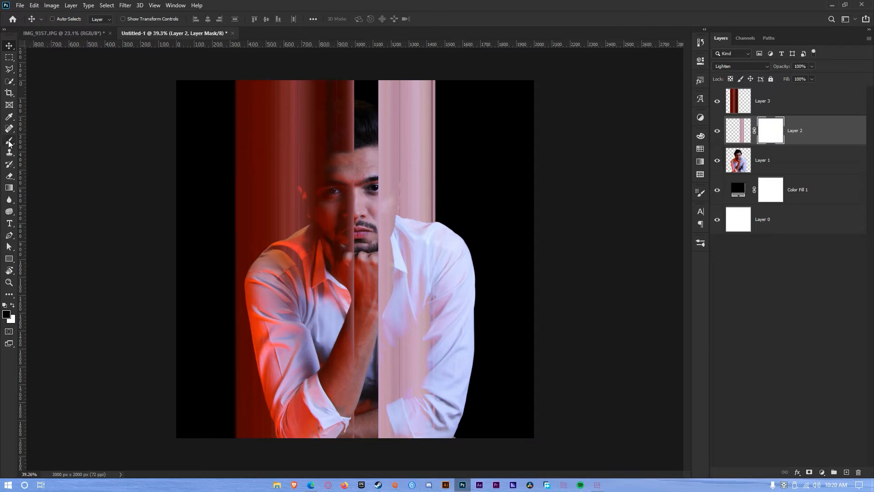
click(9, 142)
click(6, 316)
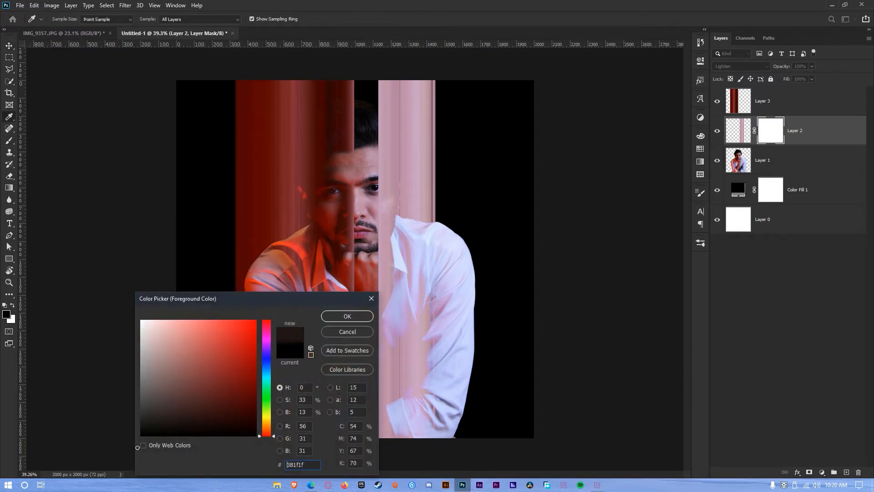
click(326, 318)
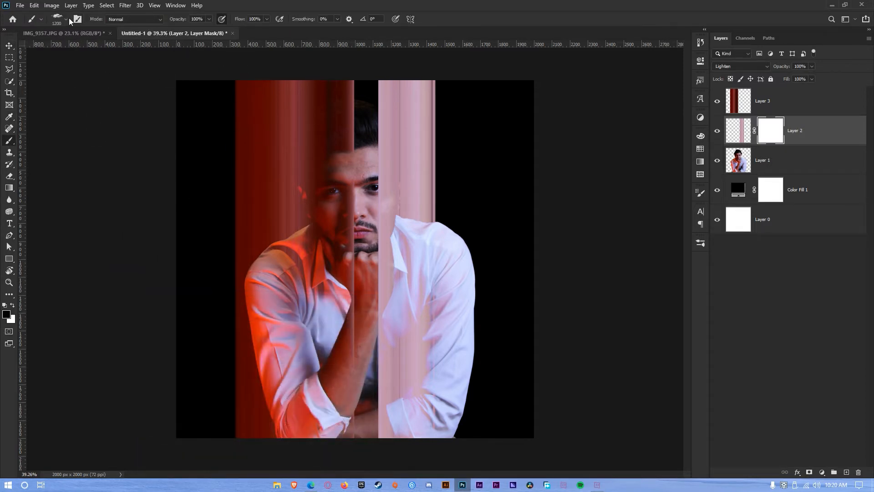
Choose the Soft Round brush from General Brushes and set its size to 124 px
click(61, 18)
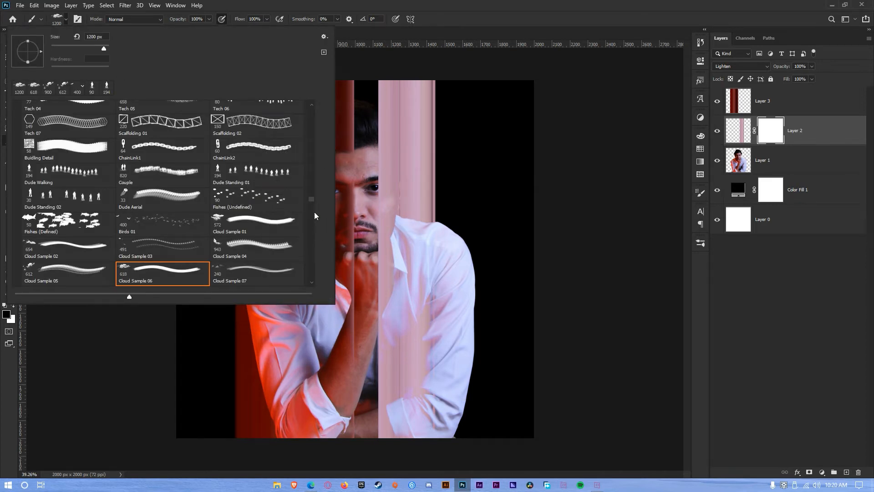
drag(312, 204, 312, 106)
scroll(310, 113, up, 5)
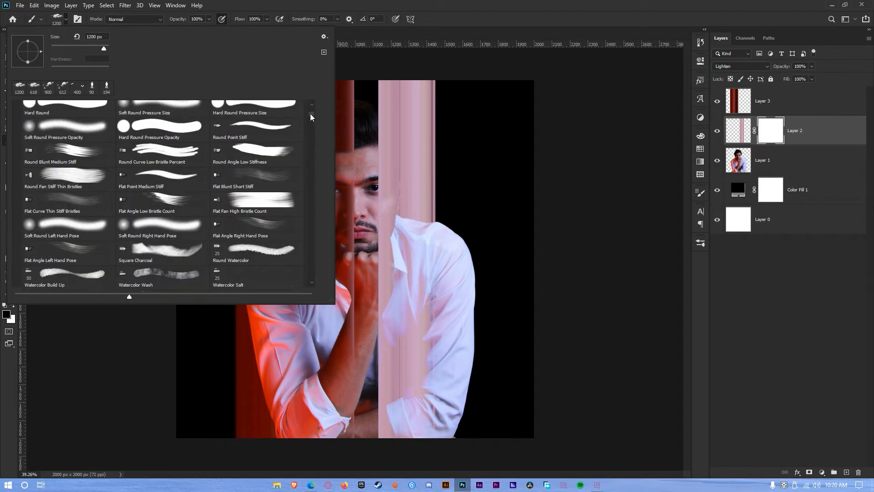
click(18, 190)
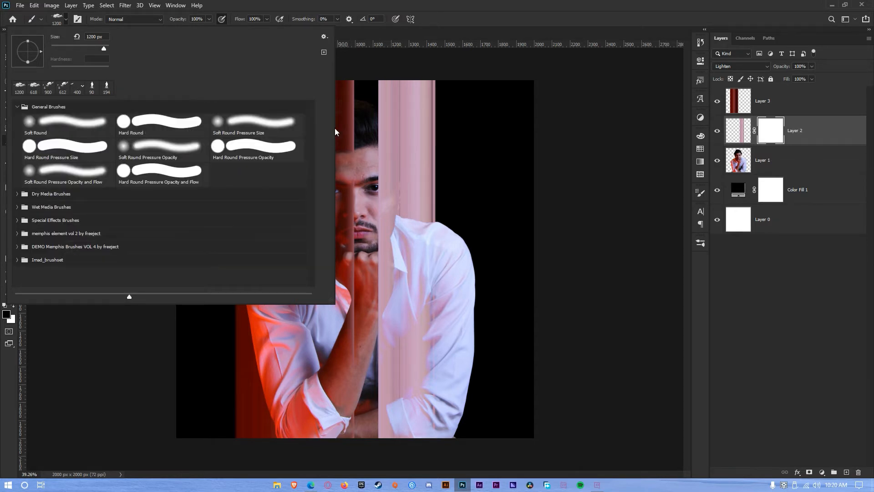
click(93, 122)
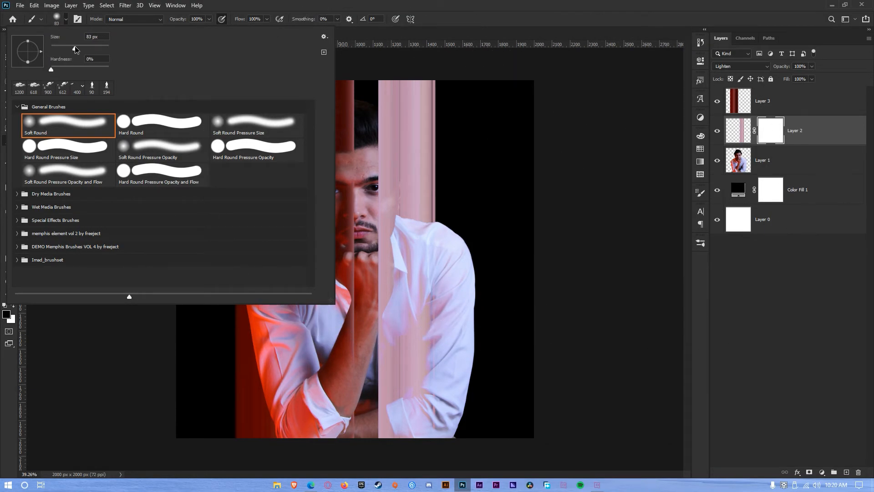
drag(78, 47, 82, 47)
click(460, 39)
Paint black on the white strip's mask to clear the strip from the hair above the forehead
scroll(392, 174, up, 5)
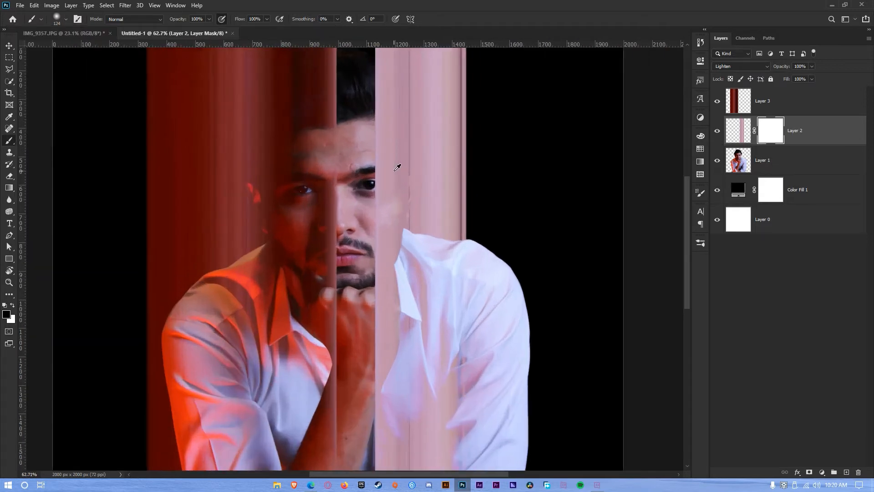
drag(400, 155, 386, 206)
drag(371, 160, 345, 212)
mouse_move(318, 149)
mouse_down()
mouse_move(325, 204)
mouse_move(315, 156)
mouse_move(327, 158)
mouse_move(326, 150)
mouse_move(311, 136)
mouse_up()
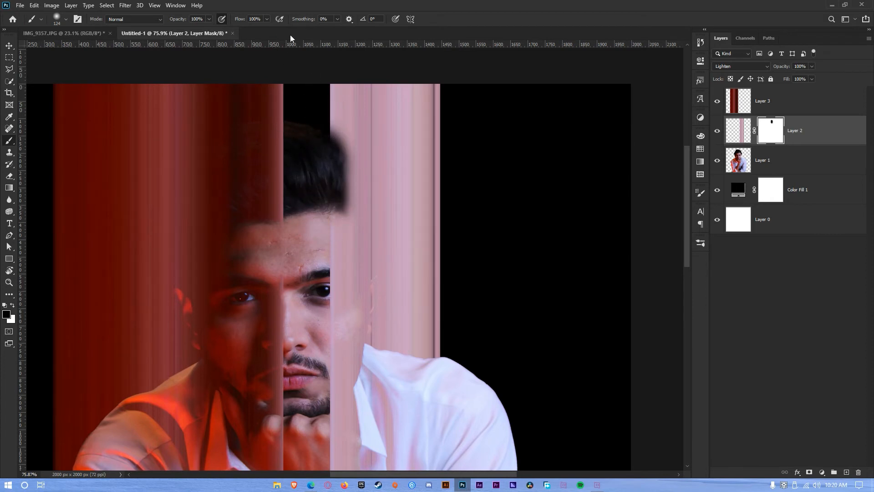
Set the brush flow to 85% and mask the white strip off the hair, face, neck and hand on the lit side
drag(232, 20, 231, 21)
mouse_move(305, 133)
mouse_down()
mouse_move(328, 166)
mouse_move(333, 205)
mouse_move(322, 357)
mouse_move(332, 377)
mouse_move(333, 348)
mouse_up()
mouse_move(308, 216)
mouse_down()
mouse_move(324, 162)
mouse_move(342, 202)
mouse_move(312, 132)
mouse_move(340, 213)
mouse_move(328, 325)
mouse_move(338, 265)
mouse_move(340, 300)
mouse_move(320, 346)
mouse_move(340, 266)
mouse_move(339, 308)
mouse_move(309, 397)
mouse_move(322, 387)
mouse_move(304, 422)
mouse_move(323, 408)
mouse_move(305, 429)
mouse_move(330, 400)
mouse_move(313, 440)
mouse_up()
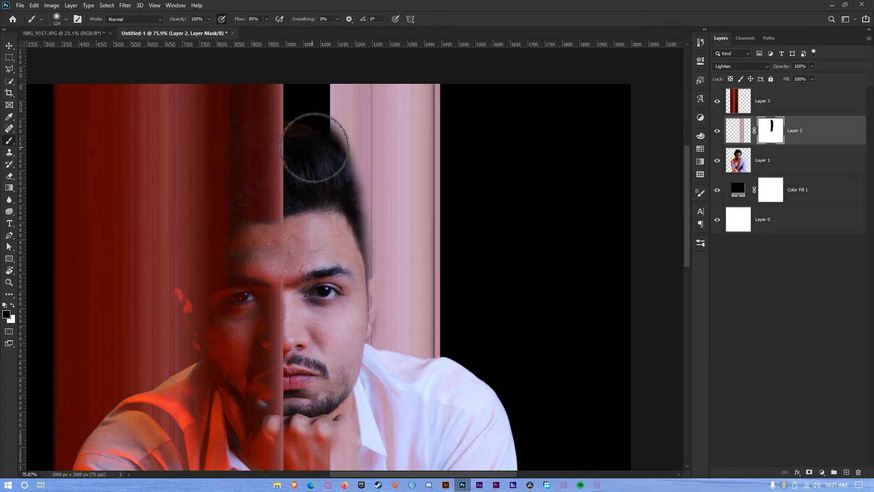
scroll(355, 216, down, 3)
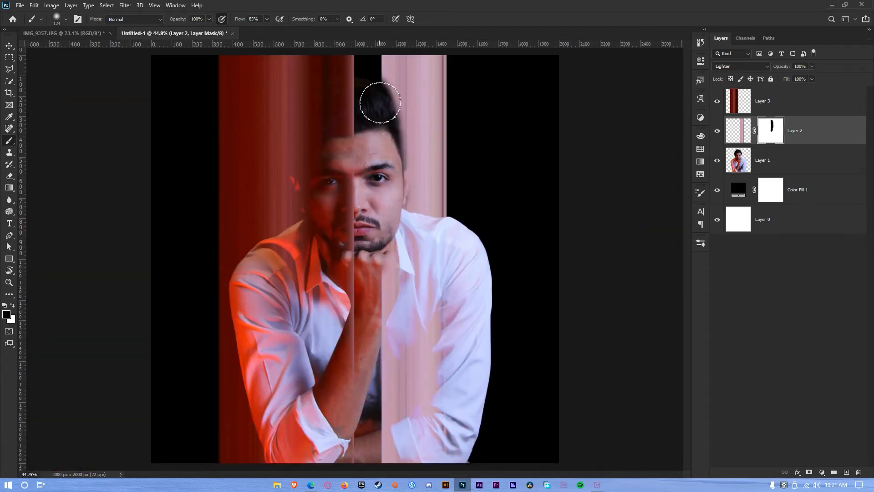
Paint white on the white strip's mask to restore the strip along the outer edge of the hair
scroll(318, 155, up, 5)
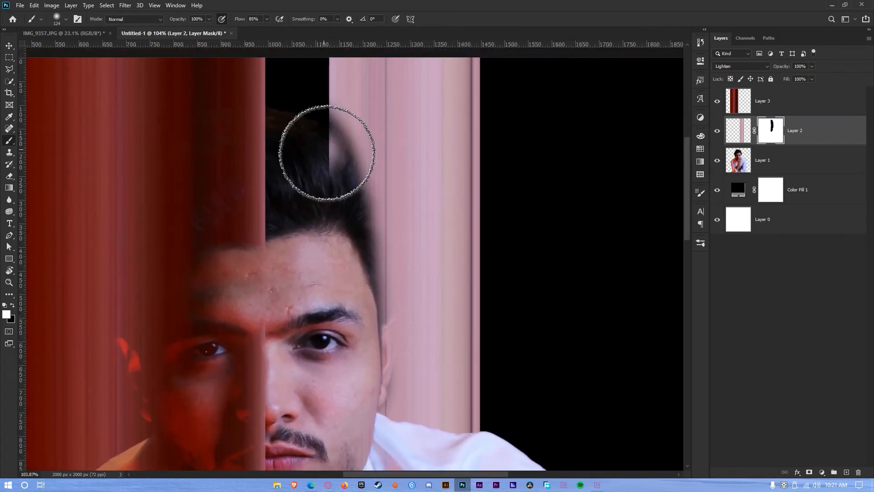
mouse_move(327, 153)
mouse_down()
mouse_move(337, 177)
mouse_move(332, 156)
mouse_move(347, 163)
mouse_move(369, 148)
mouse_move(364, 132)
mouse_move(391, 172)
mouse_move(370, 127)
mouse_move(399, 266)
mouse_move(366, 153)
mouse_up()
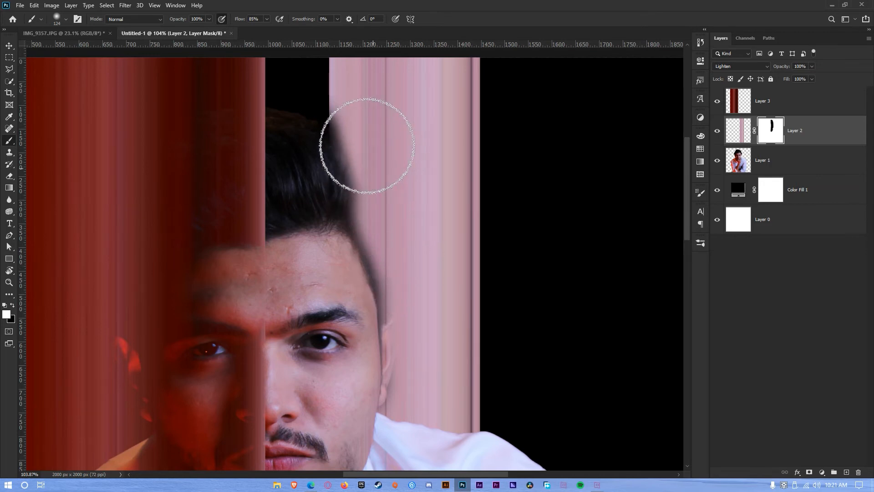
scroll(410, 274, down, 5)
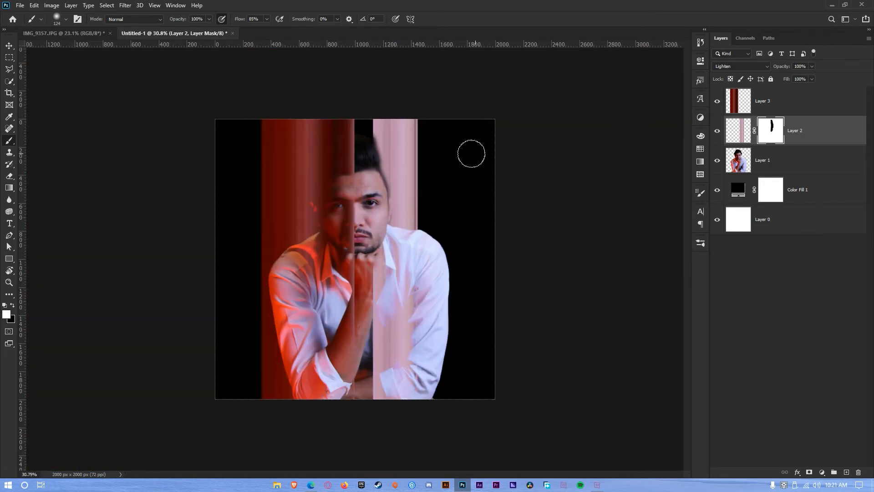
scroll(418, 147, up, 4)
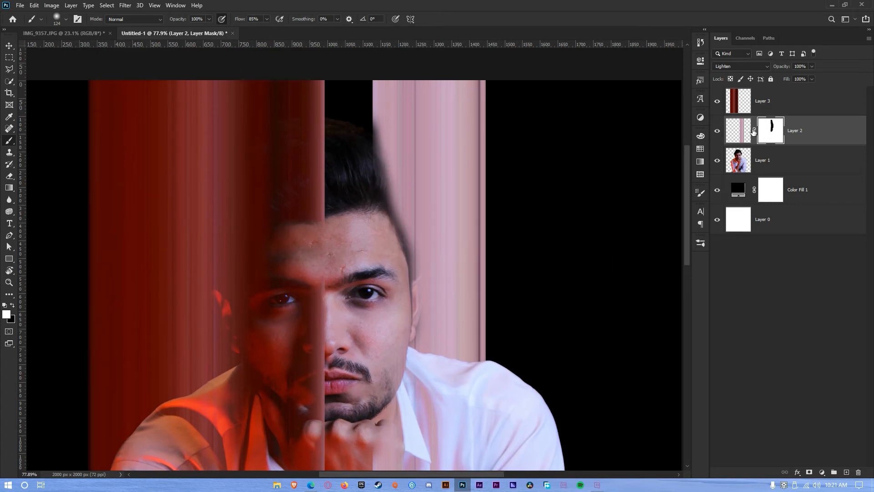
scroll(308, 266, down, 3)
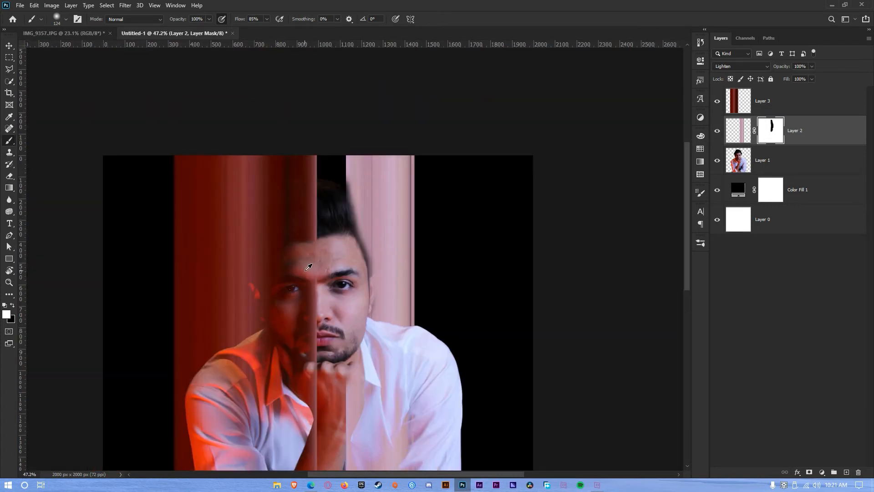
scroll(308, 267, down, 1)
Add a layer mask to the red strip layer and paint black to clear the strip from the eyes, nose and mouth
click(781, 106)
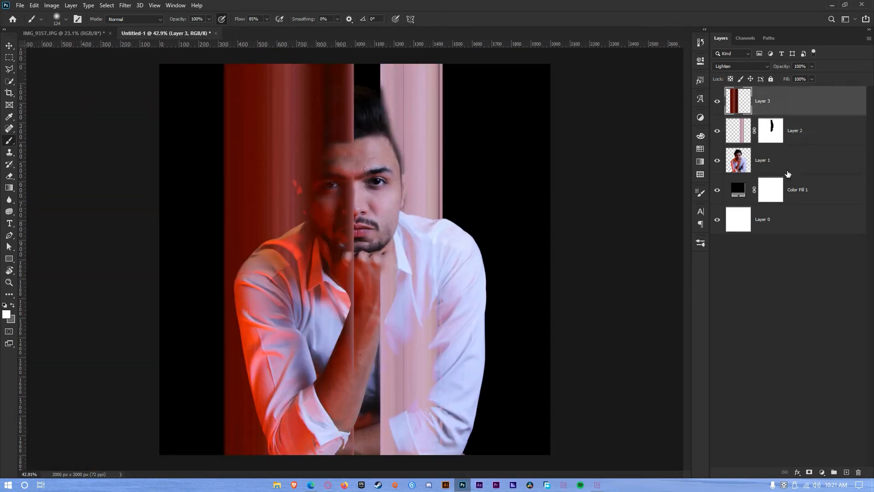
click(809, 472)
scroll(350, 145, up, 2)
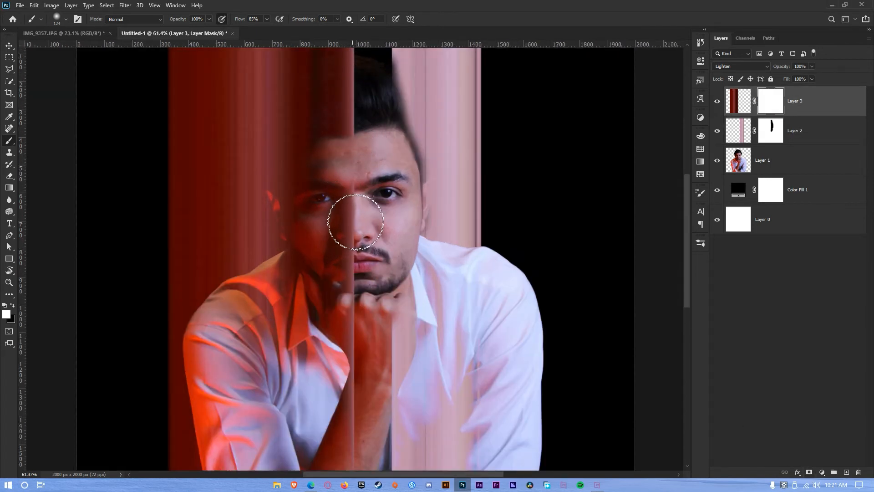
click(14, 306)
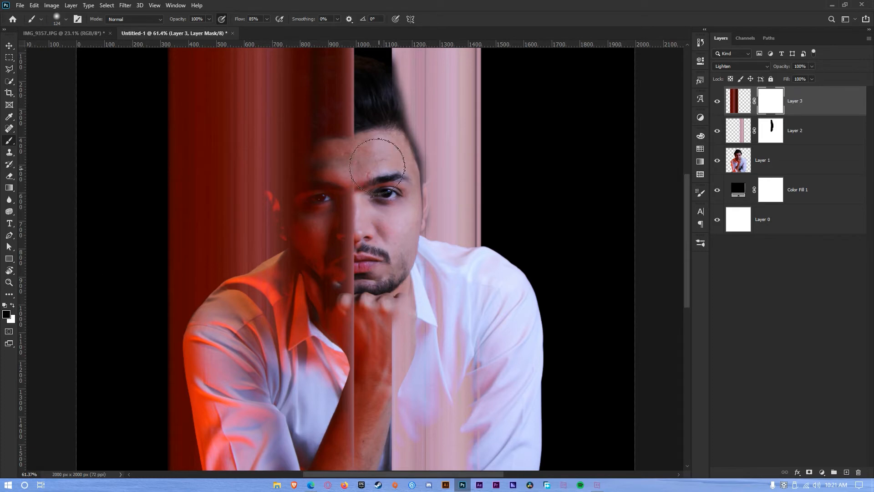
mouse_move(346, 237)
mouse_down()
mouse_move(340, 268)
mouse_move(360, 273)
mouse_move(346, 278)
mouse_move(314, 229)
mouse_move(316, 182)
mouse_move(312, 215)
mouse_move(306, 189)
mouse_move(309, 231)
mouse_move(312, 209)
mouse_move(360, 150)
mouse_move(436, 159)
mouse_up()
Stretch the red strip layer's outer edge outward so the strip begins about 200 px in from the canvas edge
click(774, 140)
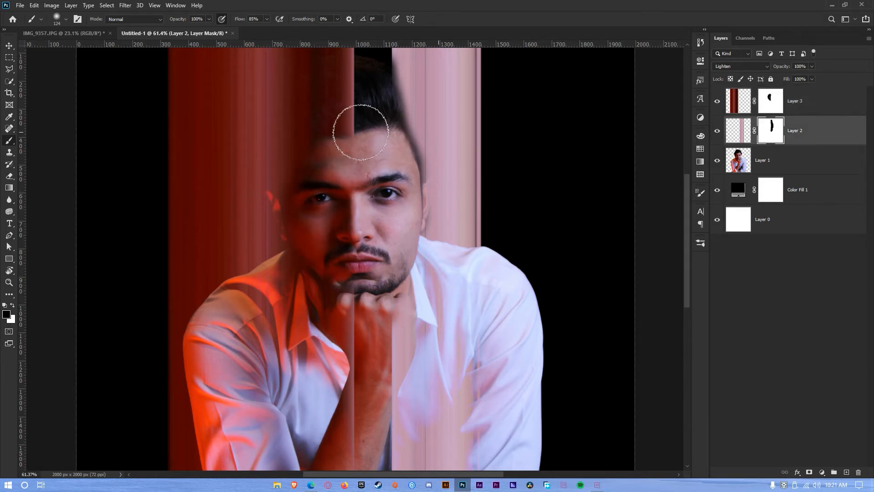
drag(445, 123, 447, 240)
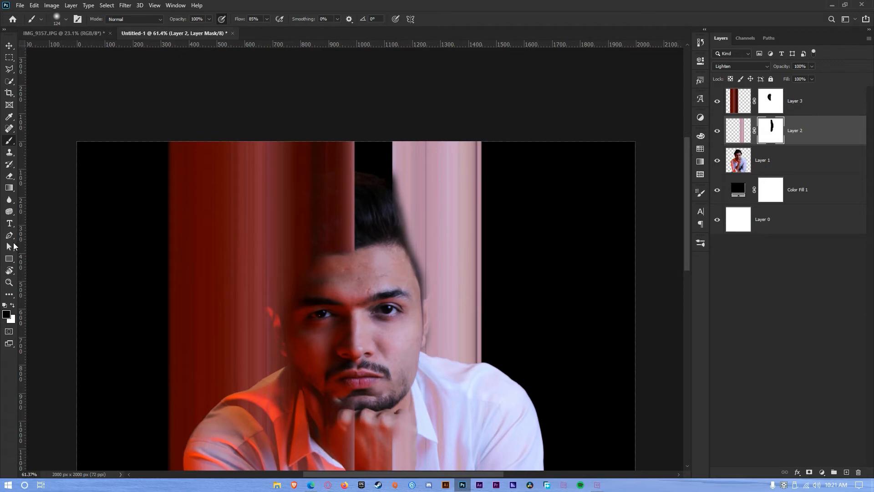
key(ctrl+0)
click(804, 272)
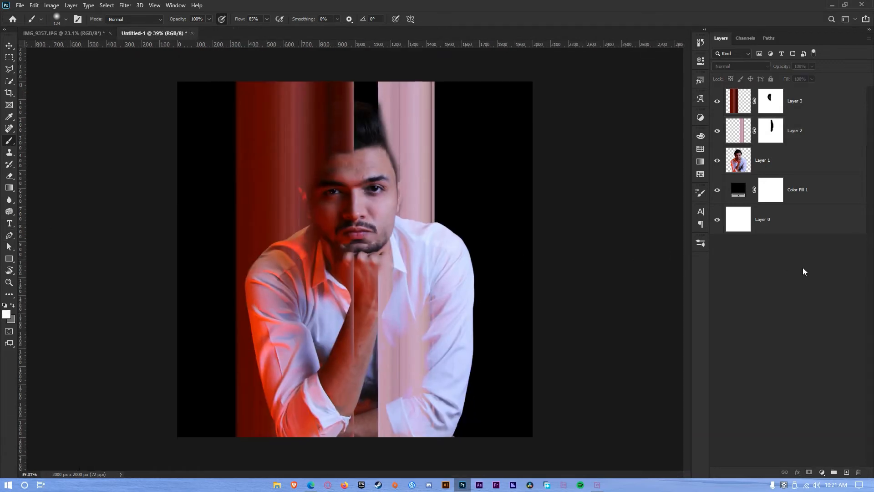
click(738, 105)
key(ctrl+t)
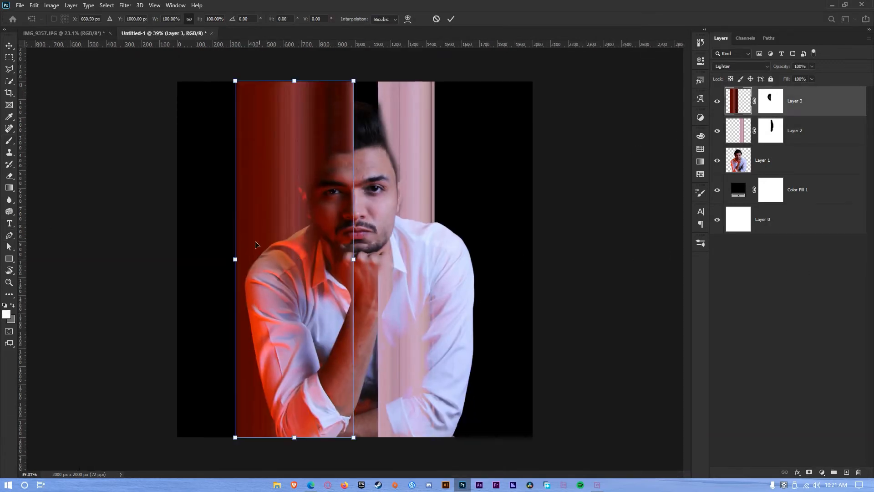
drag(235, 262, 214, 263)
key(Return)
key(b)
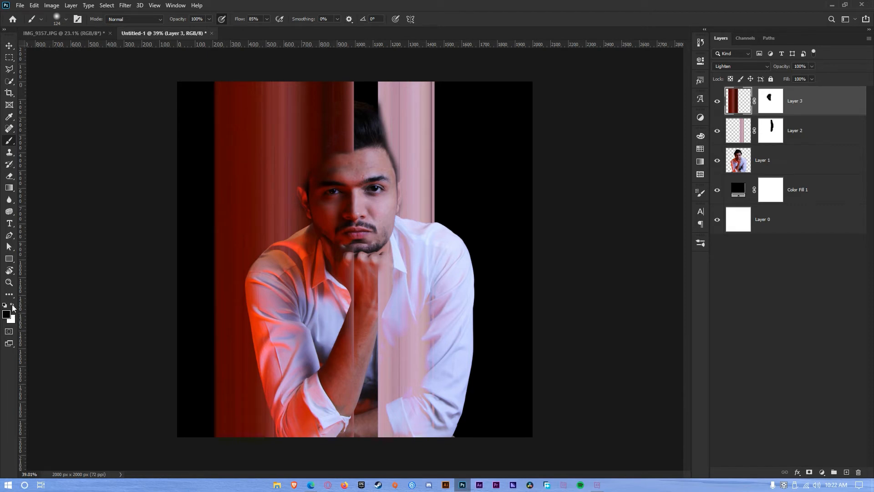
Paint black on the red strip's layer mask to clean up the strip over the middle of the face
click(13, 307)
click(765, 110)
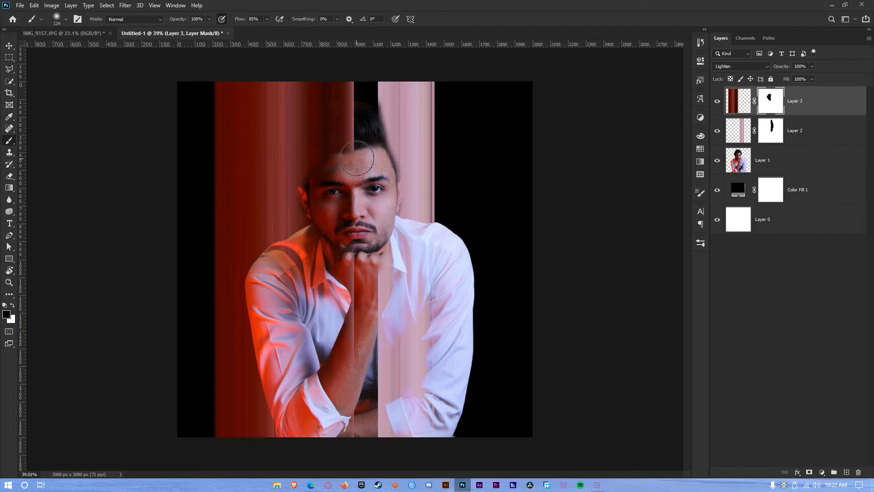
drag(344, 186, 346, 226)
key(v)
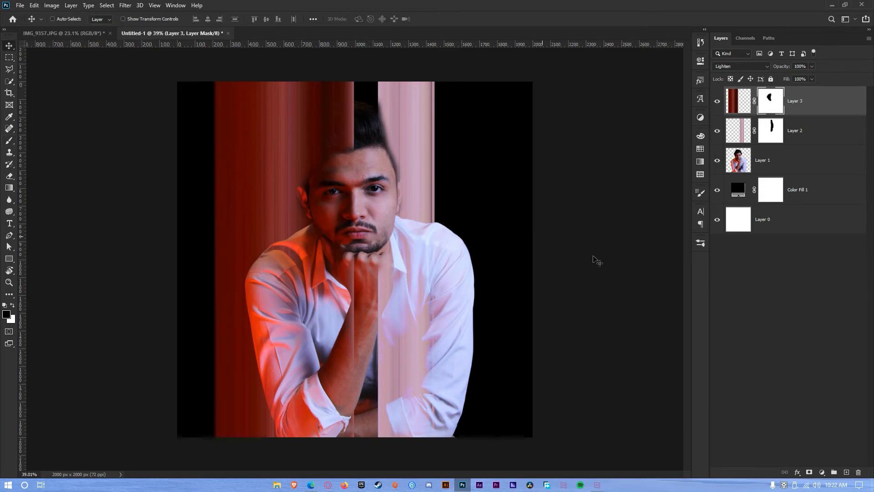
click(840, 324)
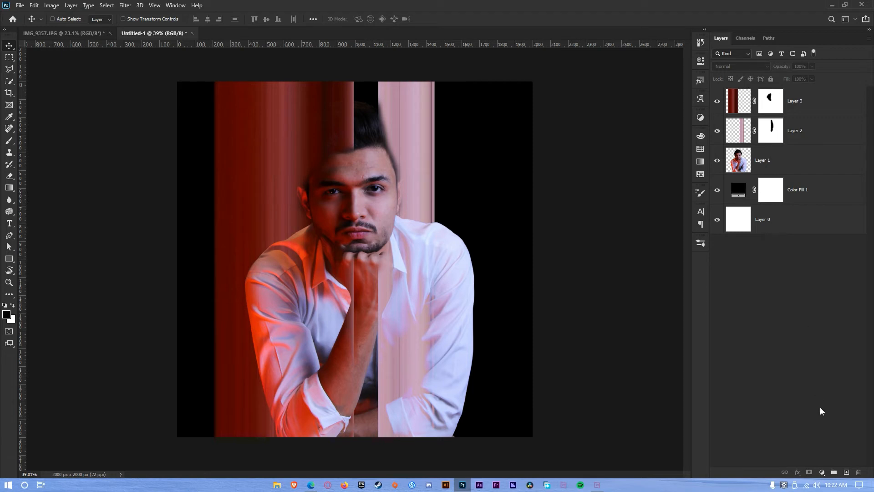
Add a new layer above all others and sample a dark red from the red strip as the colour for a 200 px brush
click(822, 472)
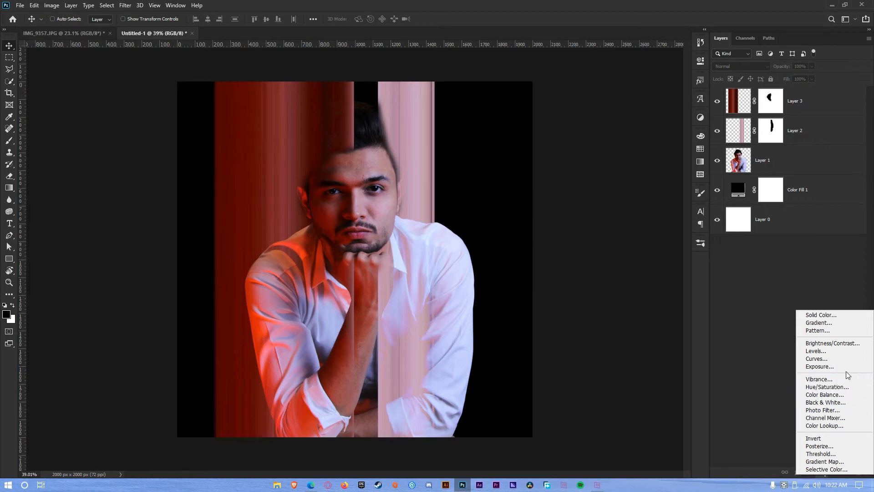
click(793, 290)
click(846, 472)
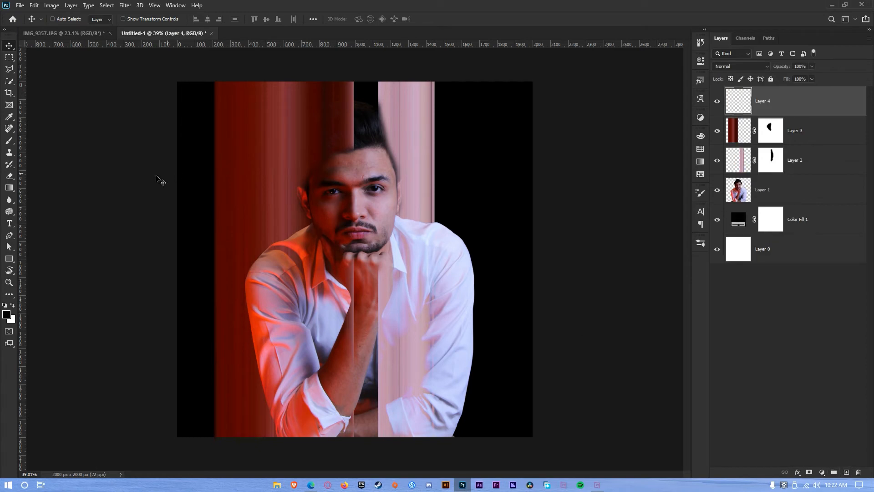
click(9, 140)
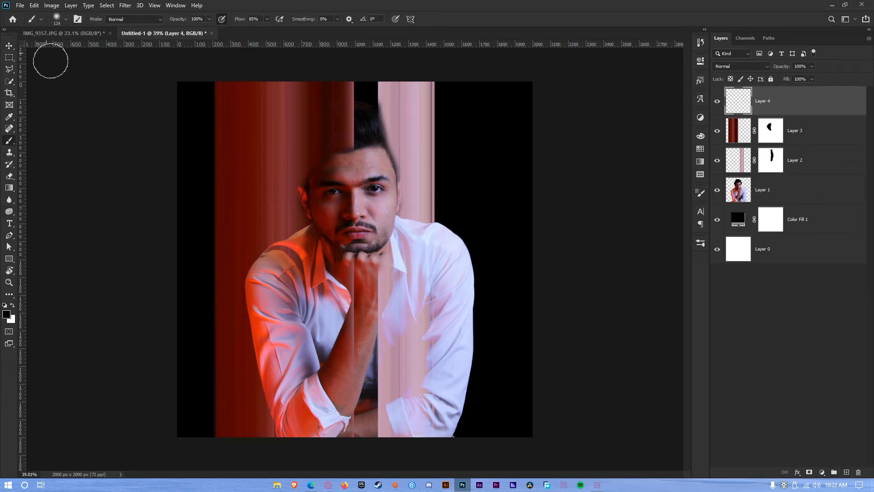
key(i)
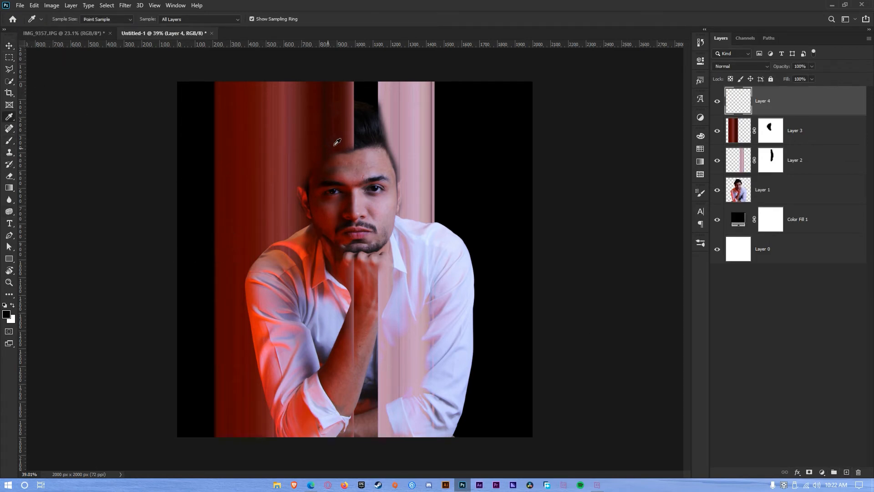
click(350, 137)
key(b)
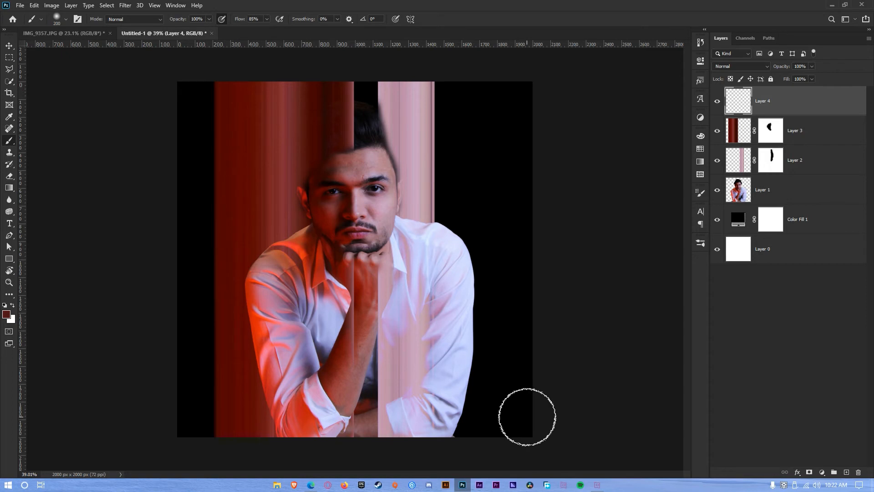
Paint a solid dark red band with a soft upper edge across the full width of the canvas bottom
drag(540, 415, 185, 419)
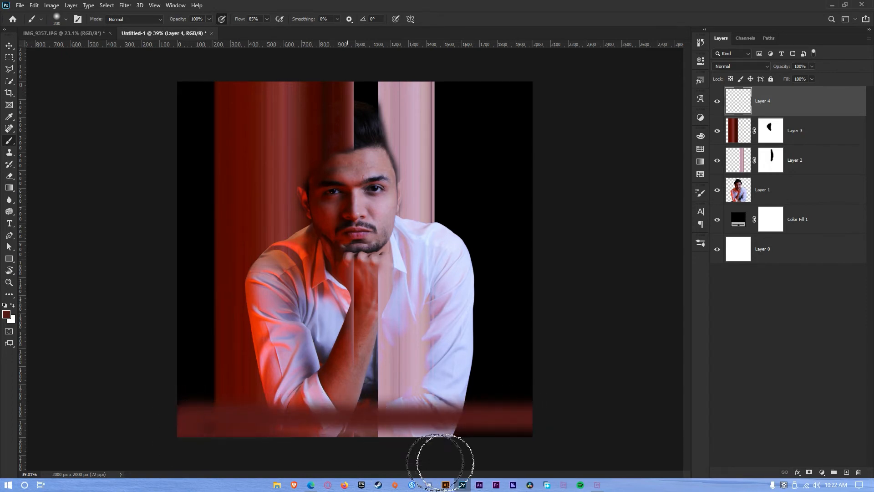
mouse_move(261, 433)
mouse_down()
mouse_move(191, 433)
mouse_move(505, 434)
mouse_up()
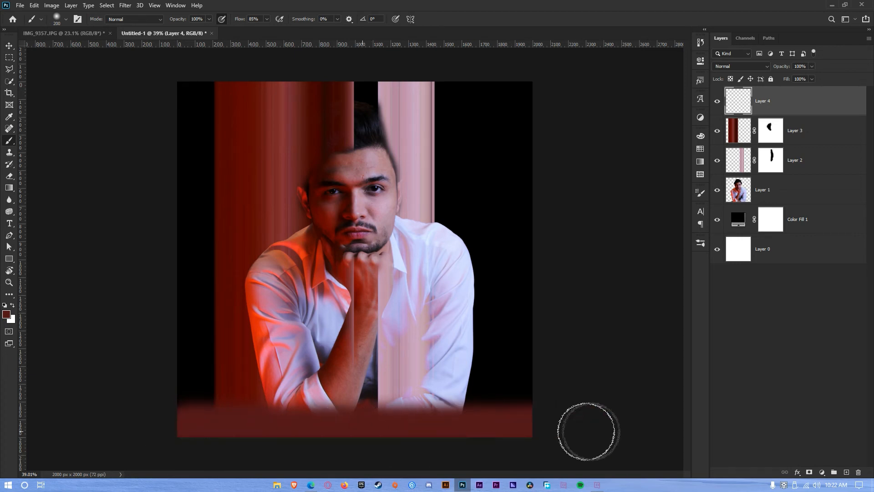
drag(562, 416, 230, 406)
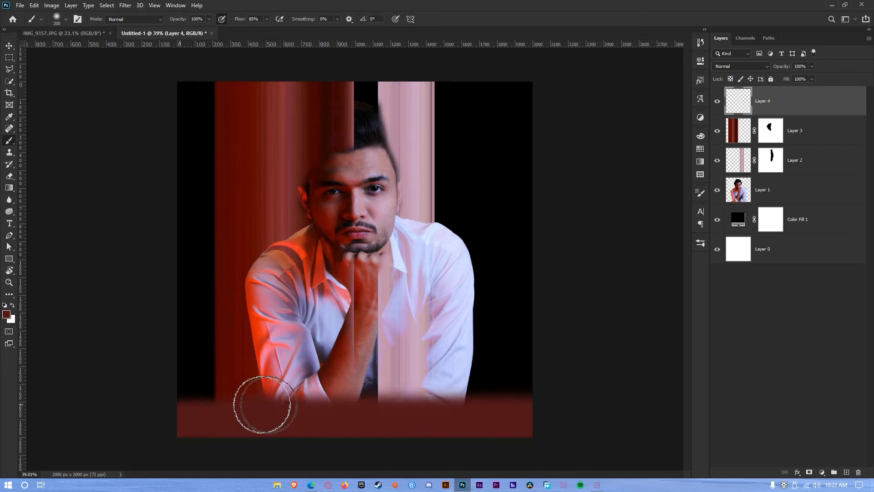
drag(146, 406, 450, 399)
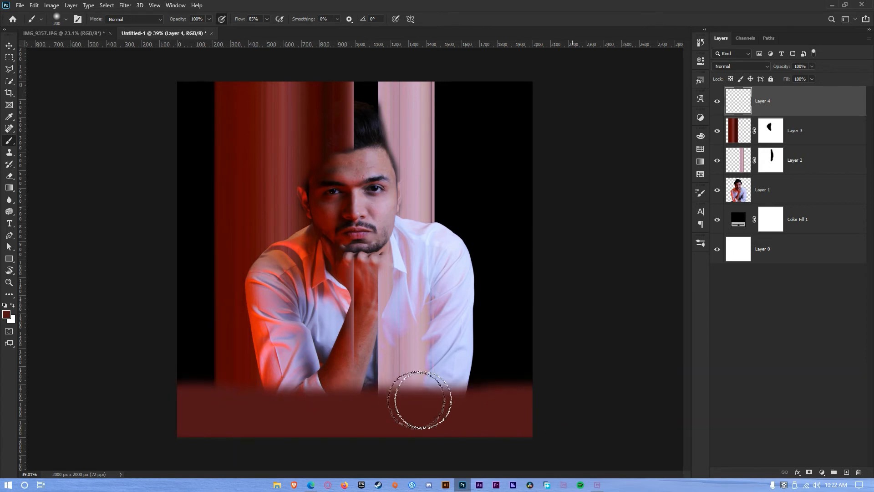
drag(184, 400, 574, 398)
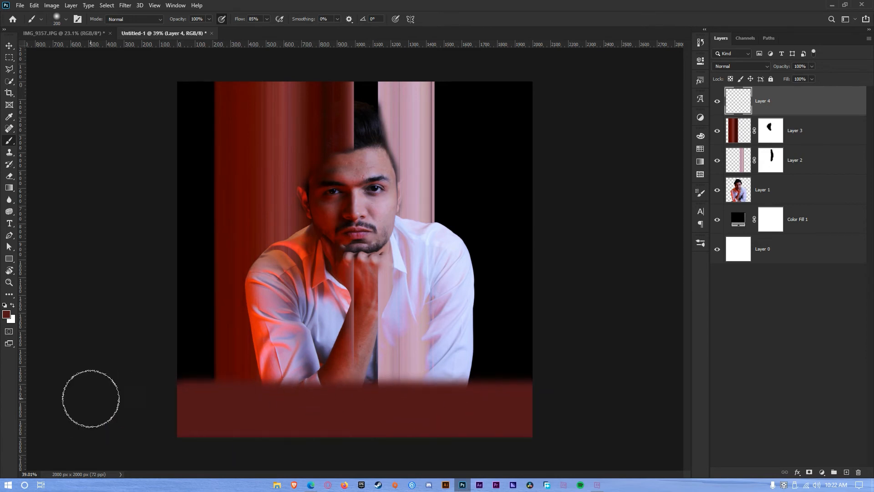
drag(562, 394, 396, 397)
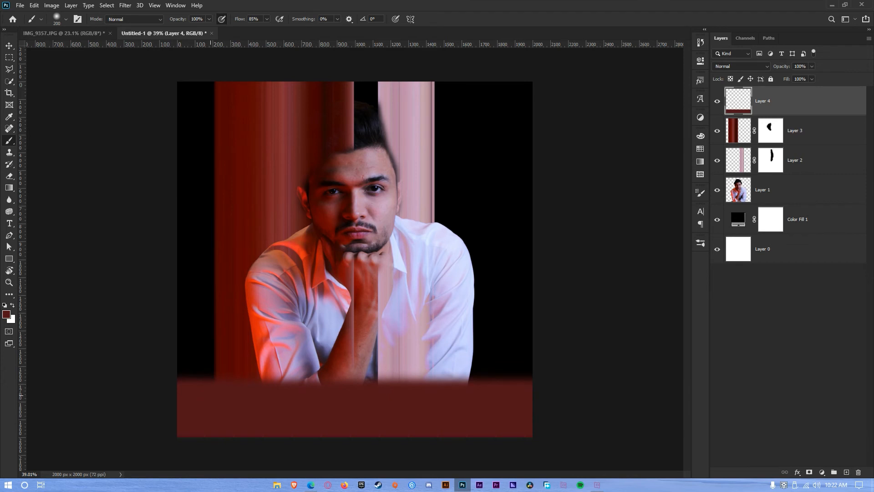
Stretch the dark red band up to the canvas top and move it back down so its softened edge fades over the forearms
key(ctrl+t)
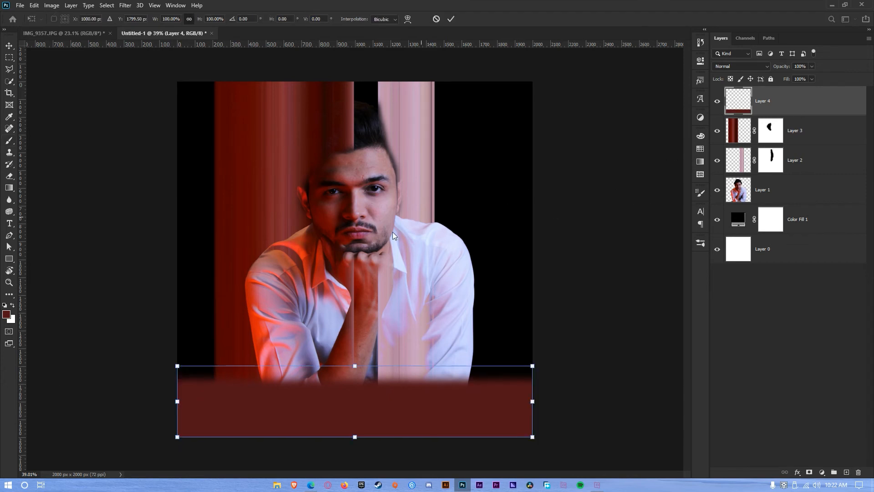
drag(360, 365, 357, 81)
key(Return)
key(b)
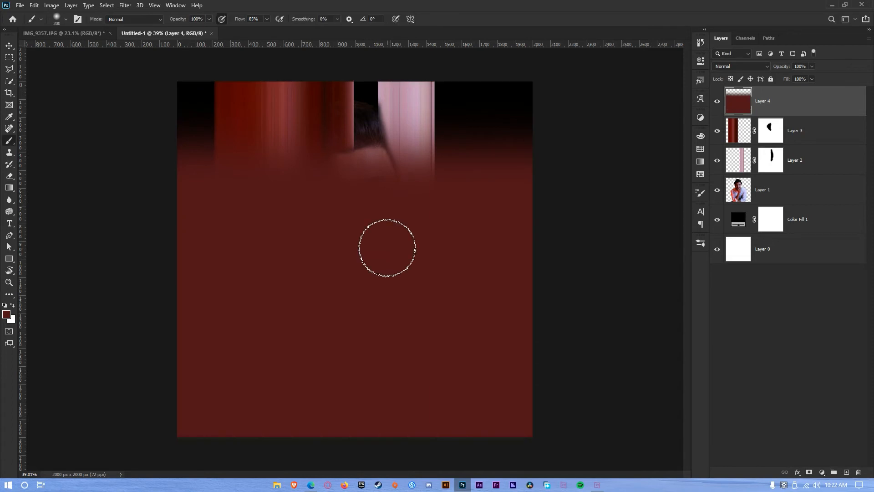
key(v)
mouse_move(373, 205)
mouse_down()
mouse_move(376, 377)
mouse_move(378, 367)
mouse_up()
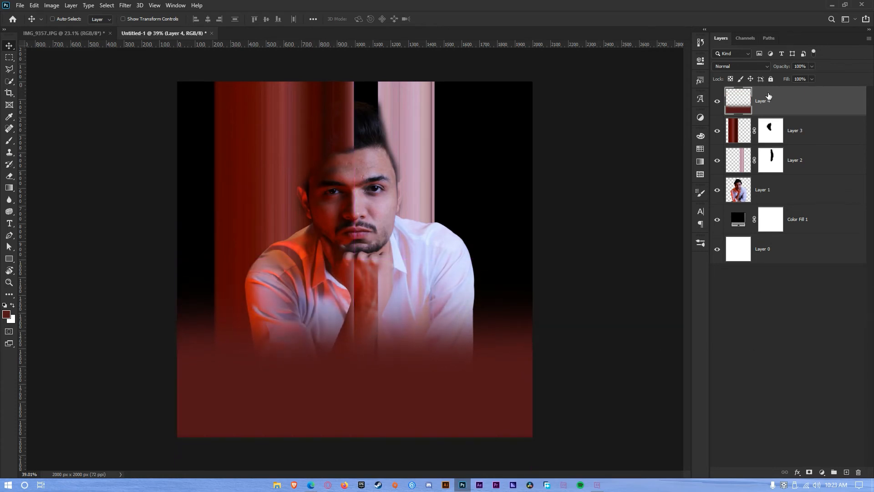
Set the dark red band layer's blend mode to Overlay
click(756, 66)
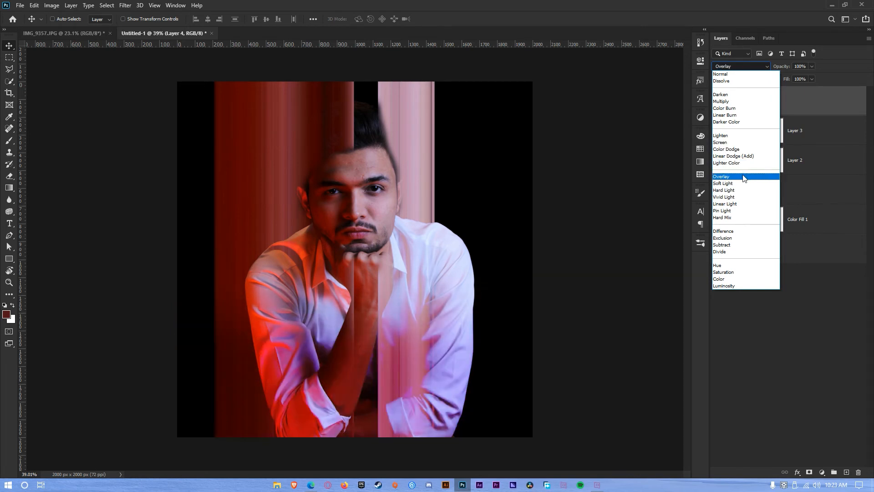
click(744, 177)
click(804, 344)
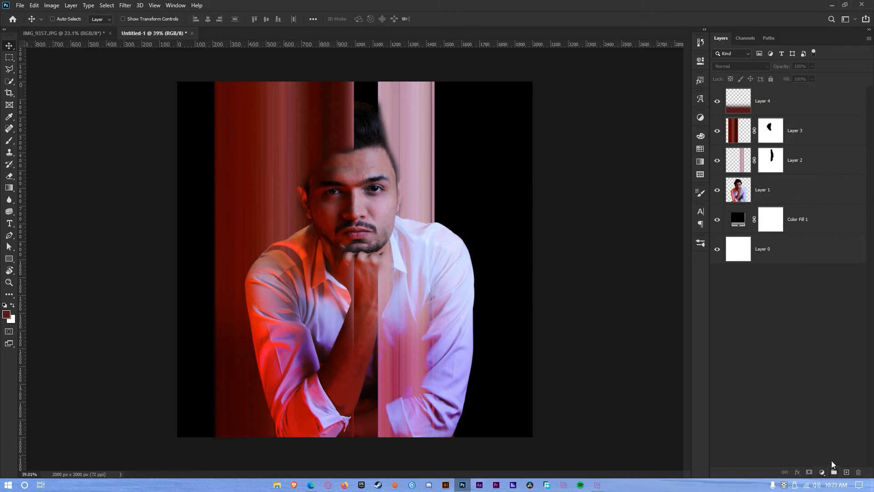
Add a Photo Filter adjustment layer using Deep Emerald at 57% density
click(822, 474)
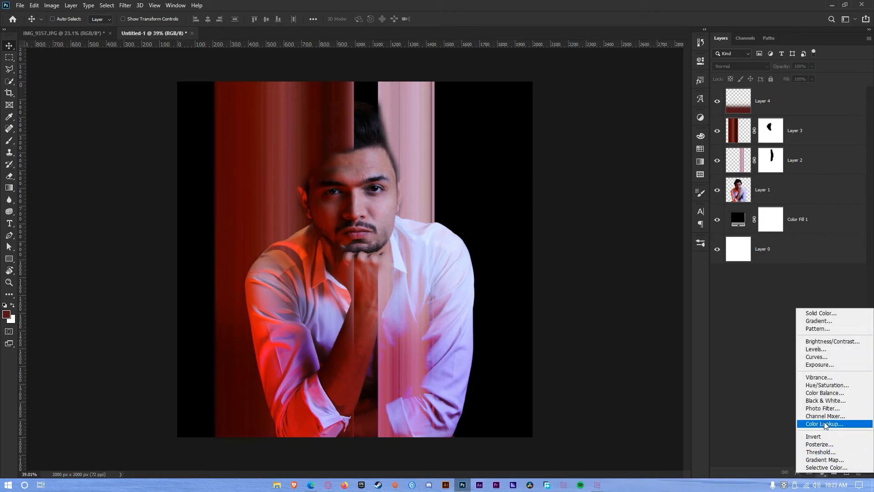
click(823, 408)
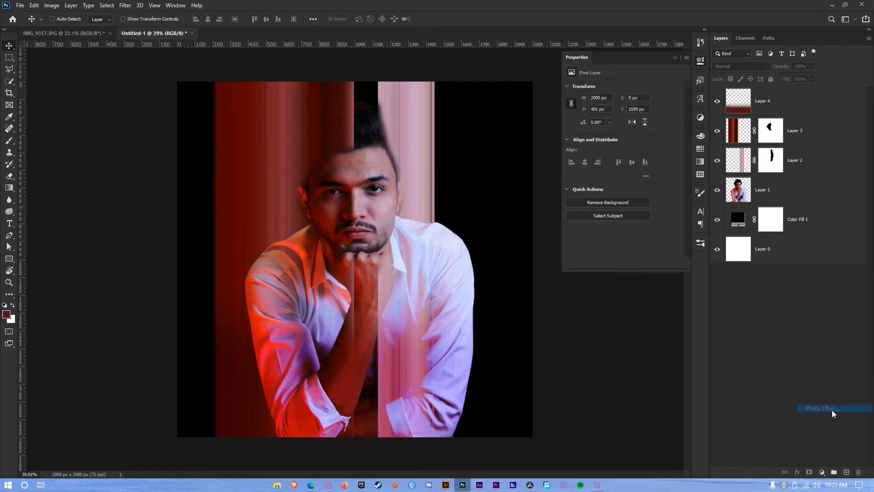
click(621, 88)
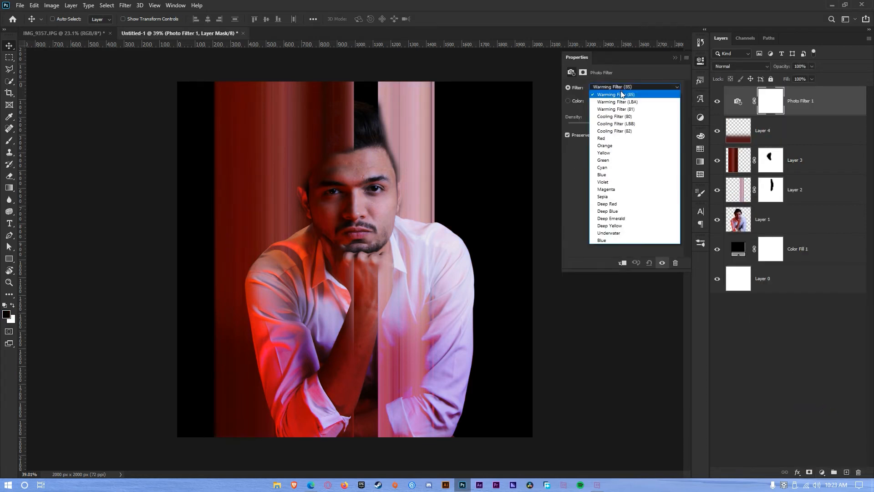
click(623, 219)
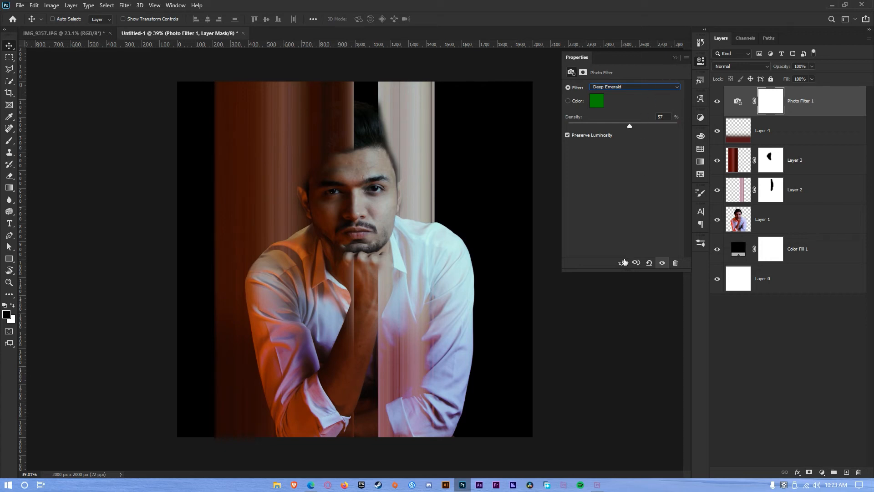
click(622, 263)
click(623, 263)
click(675, 59)
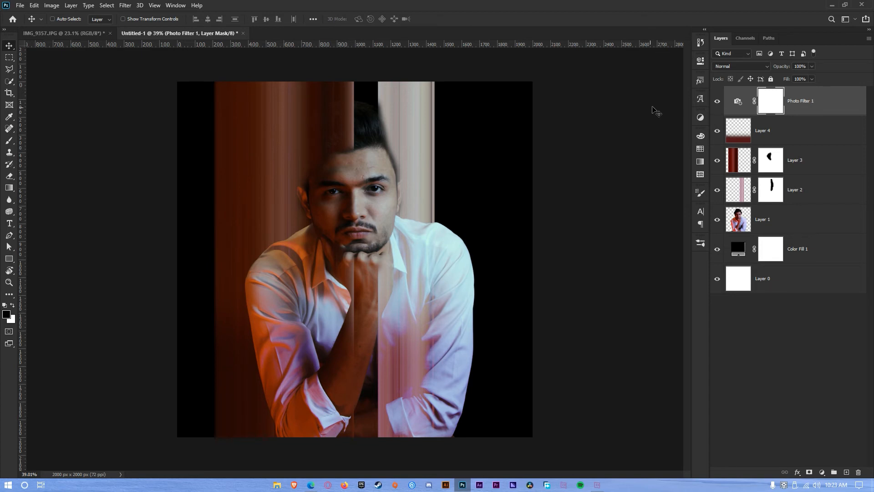
Hide the Photo Filter and merge the layers from Layer 4 down to Color Fill 1 into one
click(779, 131)
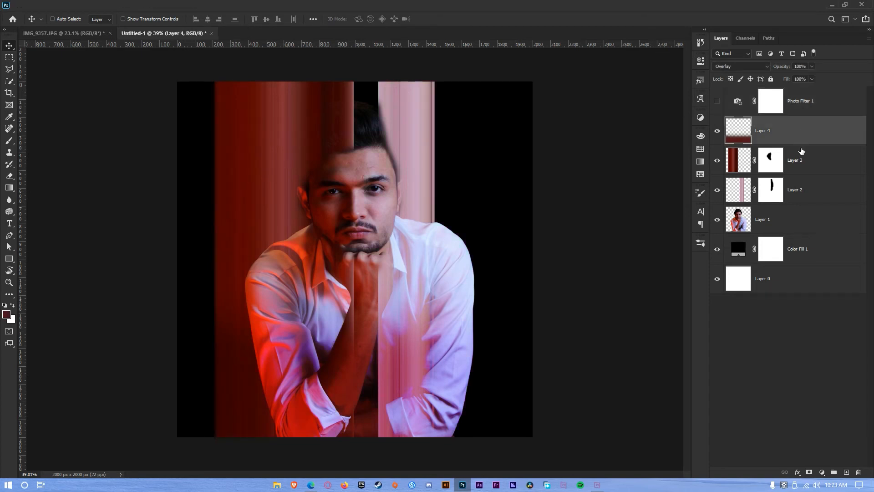
shift+click(822, 253)
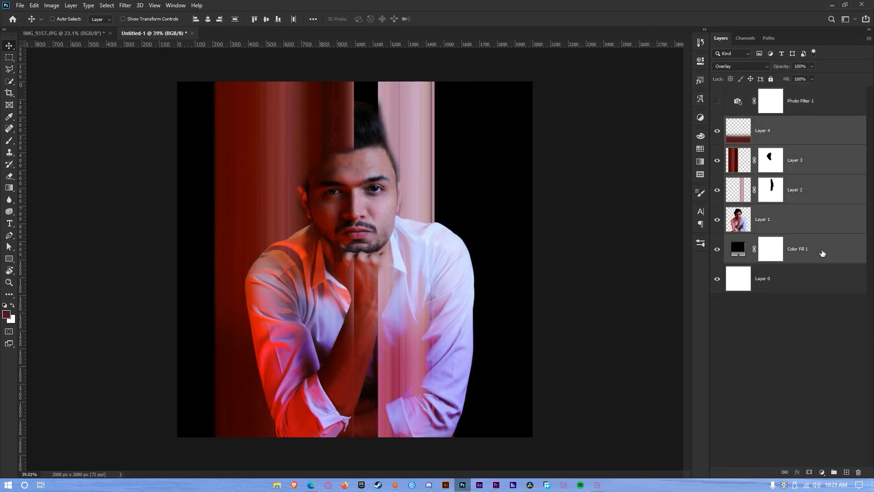
right_click(822, 253)
click(730, 362)
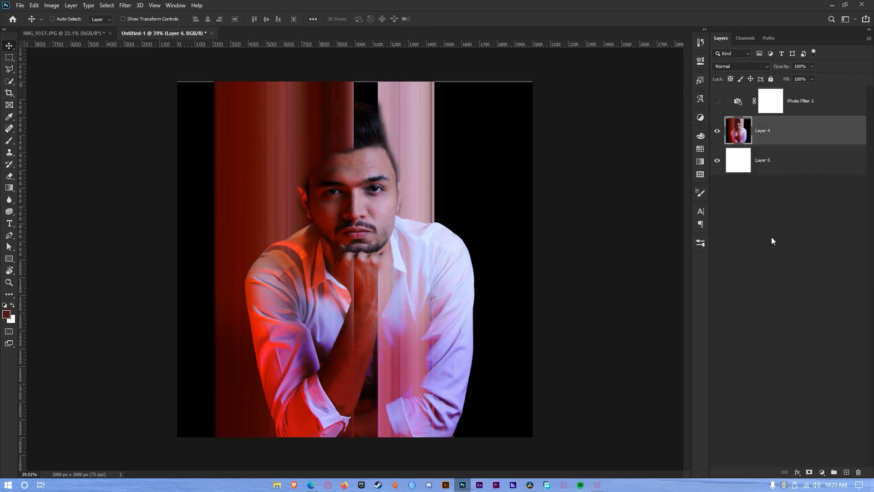
Duplicate the merged portrait layer as Layer 4 copy in the same document
right_click(807, 137)
click(739, 143)
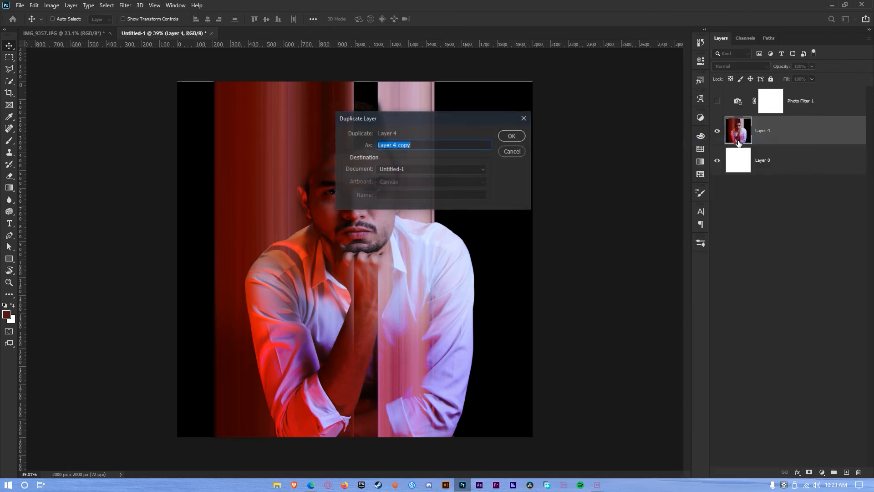
click(512, 136)
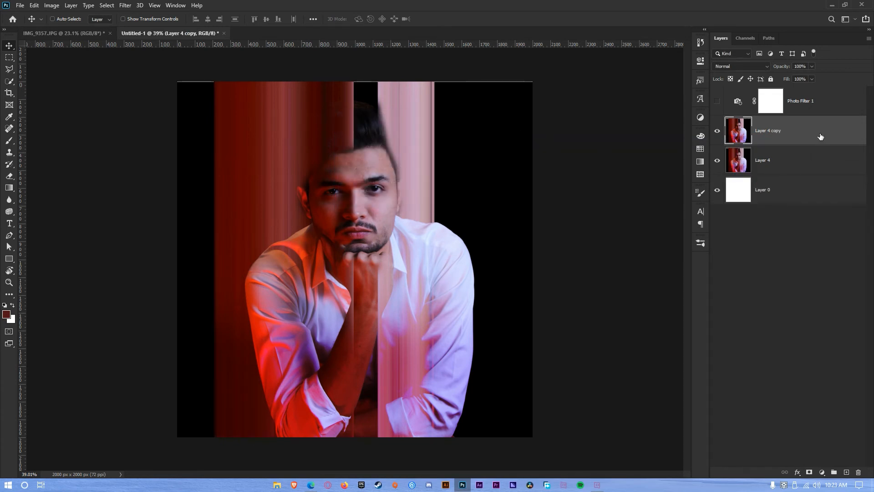
Apply a Gaussian Blur with a 59-pixel radius to the duplicated portrait layer
click(125, 5)
mouse_move(182, 108)
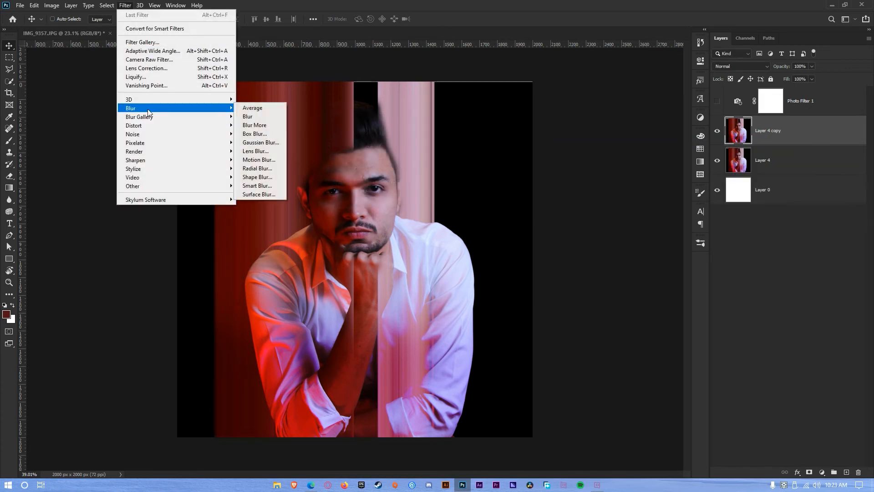
click(268, 142)
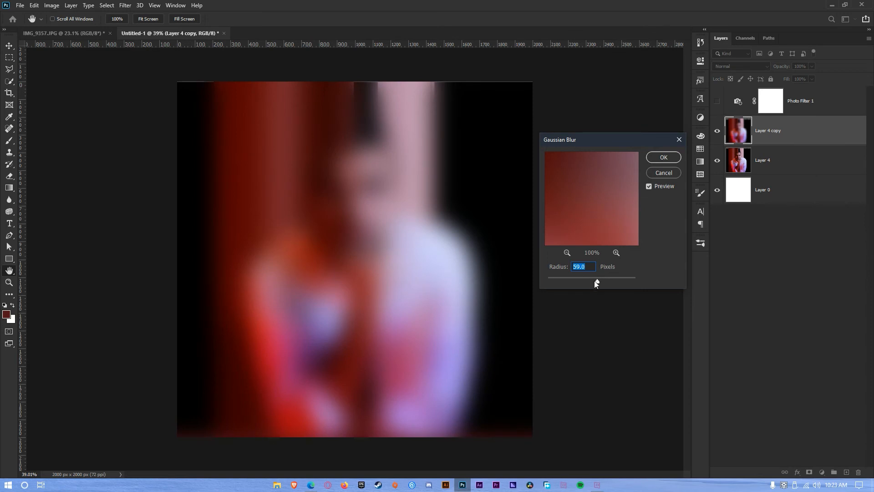
text(59)
click(660, 159)
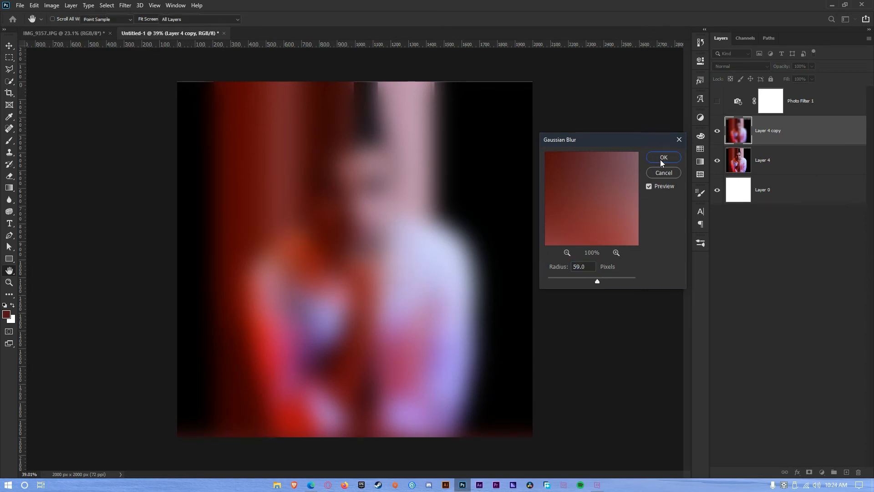
Set the blurred Layer 4 copy's blend mode to Overlay and deselect the layer
click(745, 66)
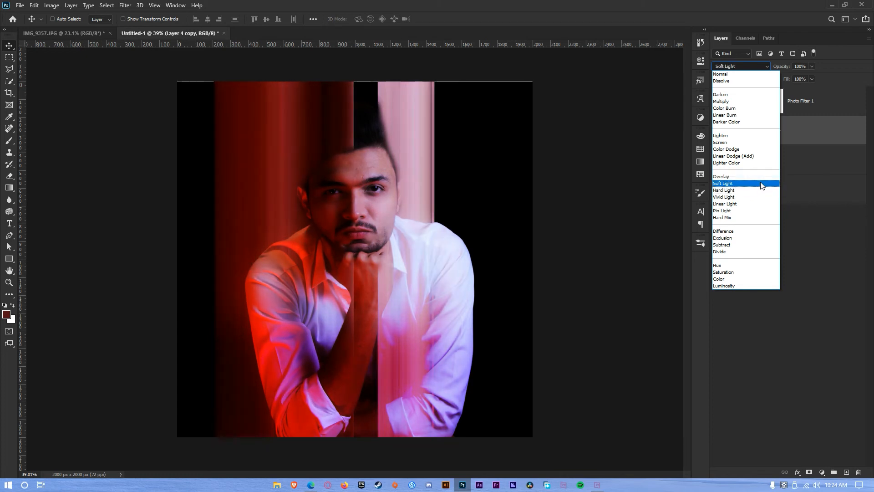
click(755, 177)
click(821, 281)
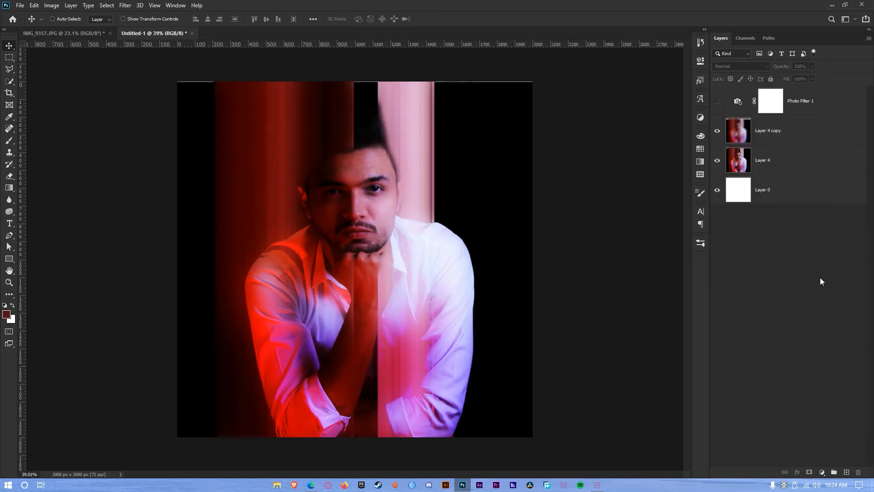
Add a layer mask to Layer 4 copy and paint black over the man's face with the Brush tool
click(810, 140)
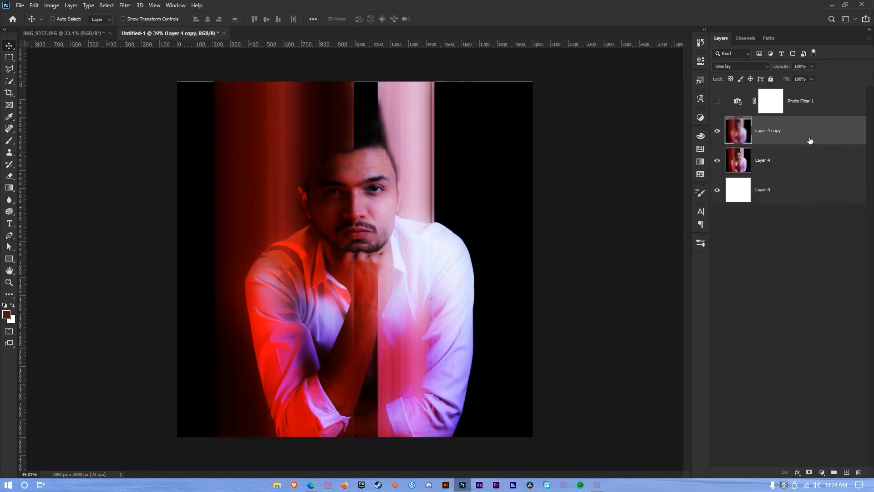
click(810, 473)
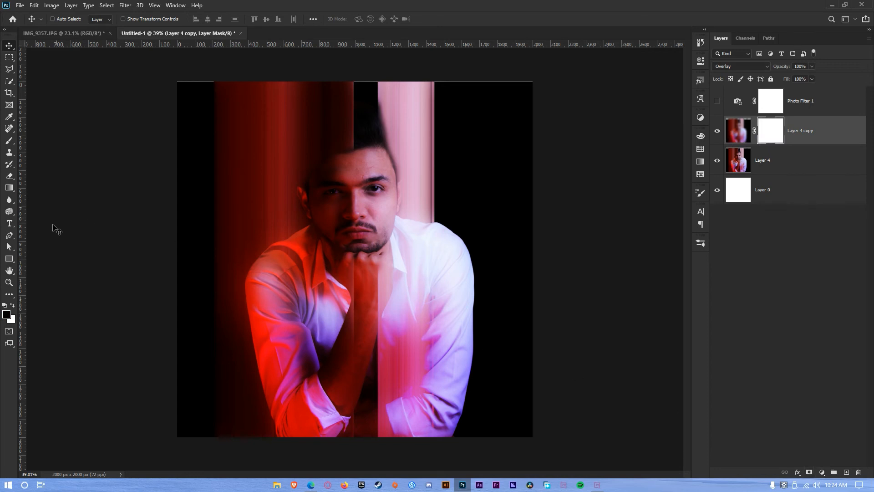
click(7, 142)
mouse_move(358, 193)
mouse_down()
mouse_move(379, 162)
mouse_move(381, 212)
mouse_move(360, 238)
mouse_move(342, 179)
mouse_move(331, 202)
mouse_move(340, 177)
mouse_move(323, 190)
mouse_move(336, 225)
mouse_move(355, 232)
mouse_move(352, 252)
mouse_move(337, 246)
mouse_move(322, 186)
mouse_move(332, 170)
mouse_move(376, 161)
mouse_move(382, 205)
mouse_move(373, 227)
mouse_move(357, 189)
mouse_move(369, 217)
mouse_move(384, 183)
mouse_move(368, 227)
mouse_move(353, 161)
mouse_up()
click(9, 45)
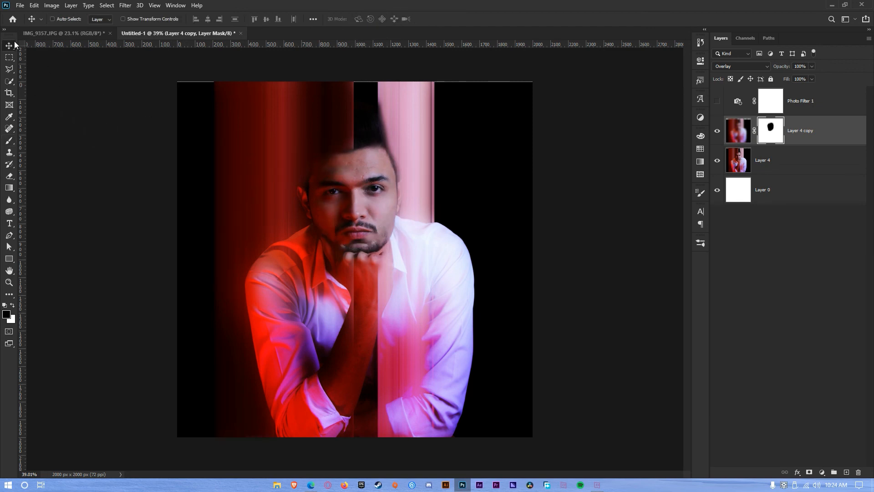
Merge Layer 4 copy with Layer 4 and turn the Photo Filter adjustment layer back on
ctrl+click(792, 168)
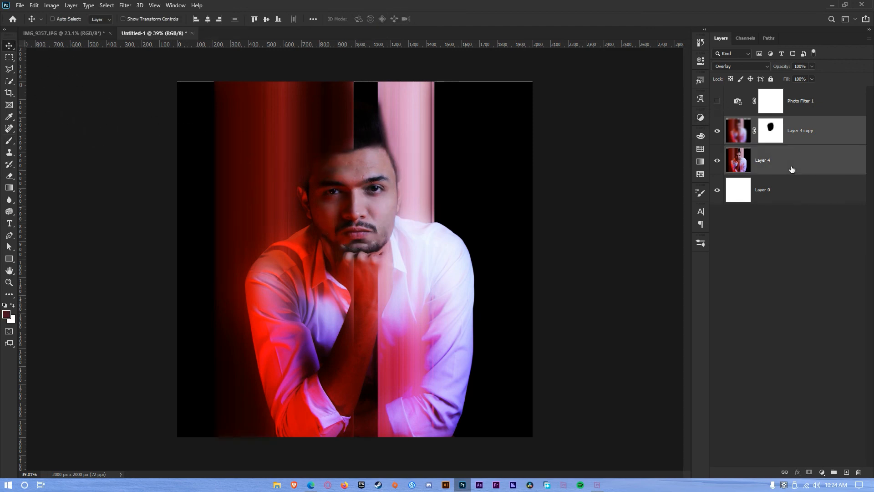
key(ctrl+e)
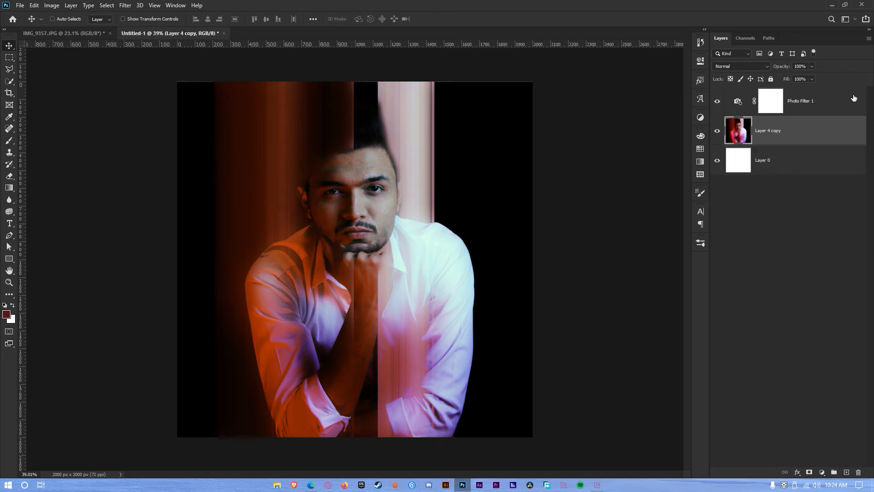
Set the Deep Emerald Photo Filter's density to 46% and deselect the layer
double_click(738, 102)
drag(632, 129, 626, 127)
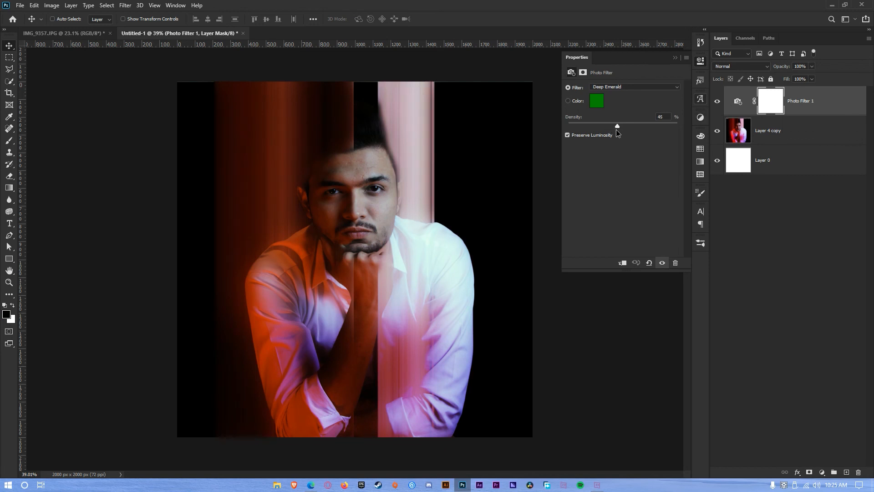
drag(620, 130, 618, 131)
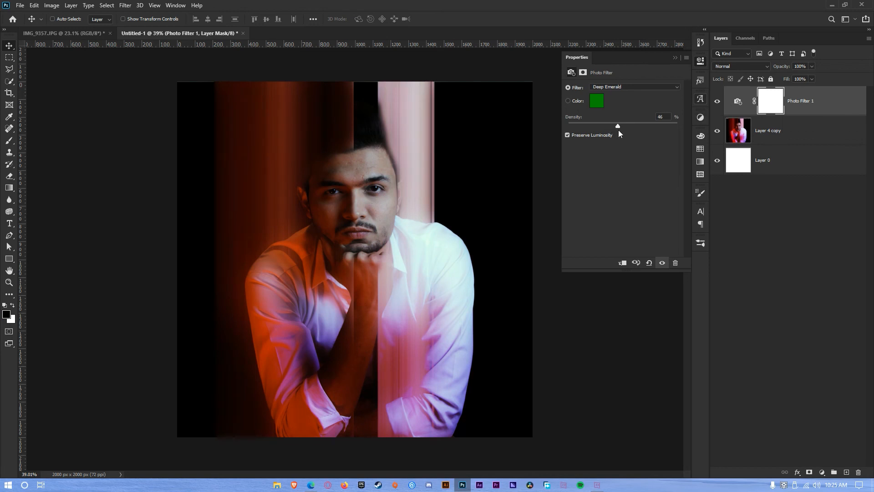
click(675, 58)
click(774, 265)
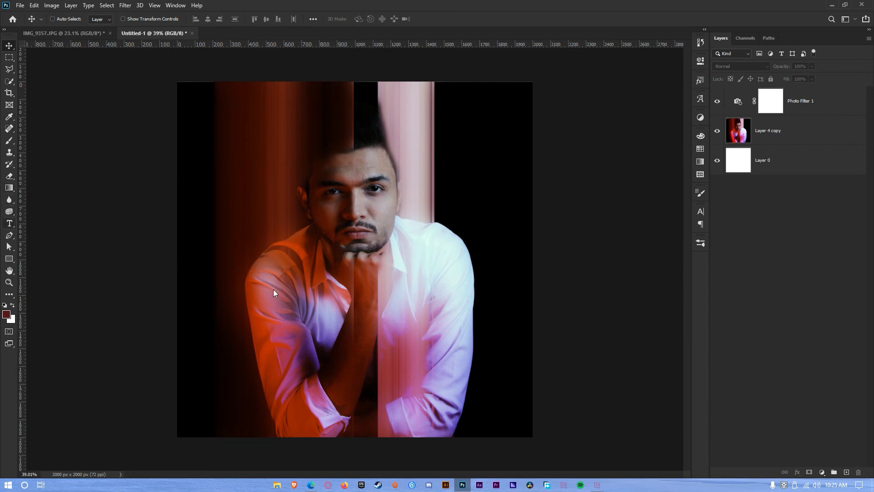
Add a horizontal text layer reading "GOLDEN LINES" at 45 pt over the lower part of the portrait
click(9, 223)
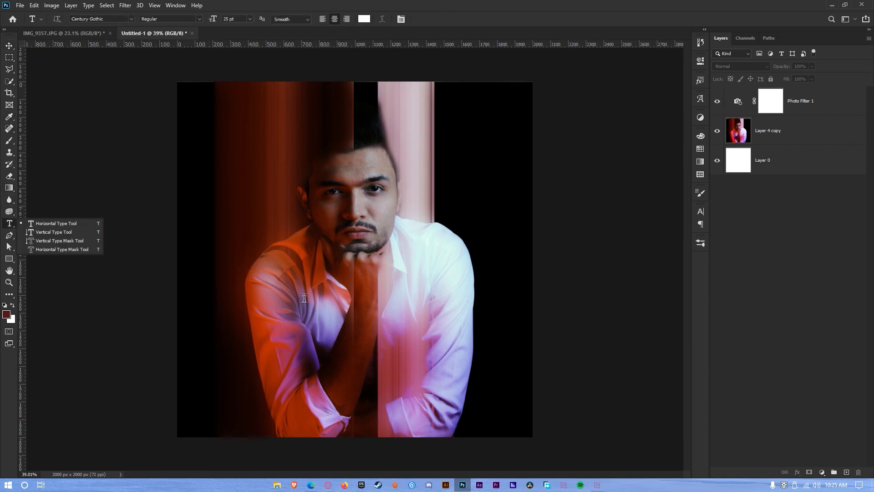
click(261, 349)
click(229, 19)
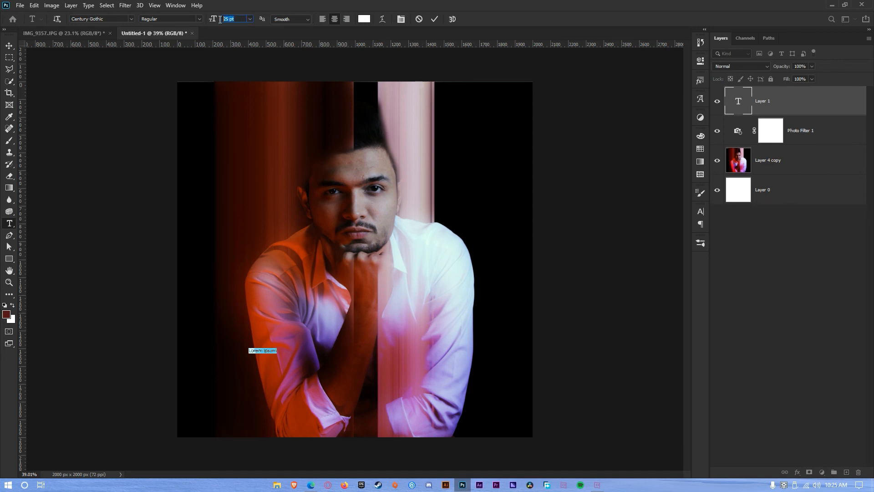
key(Return)
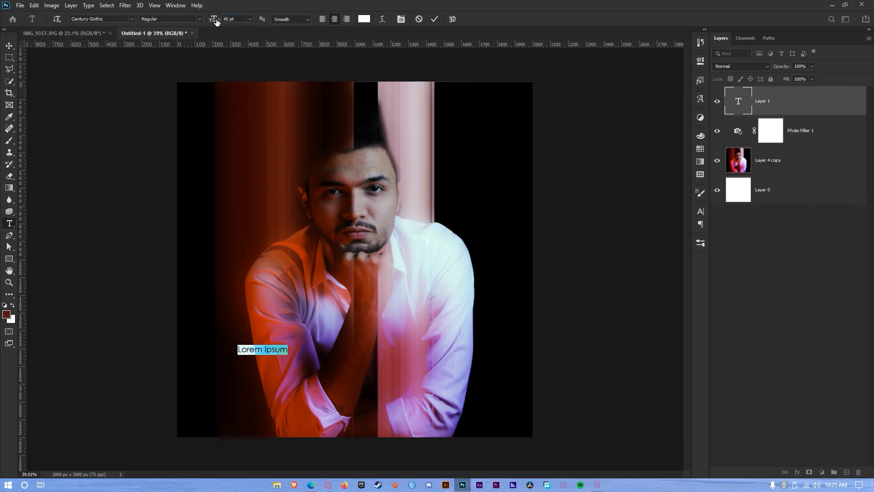
text(S)
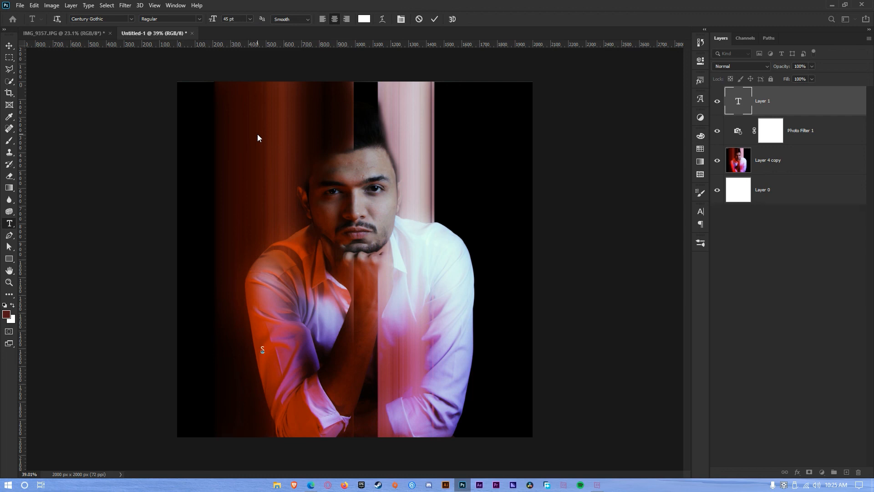
text(OLDEN LINES)
click(9, 46)
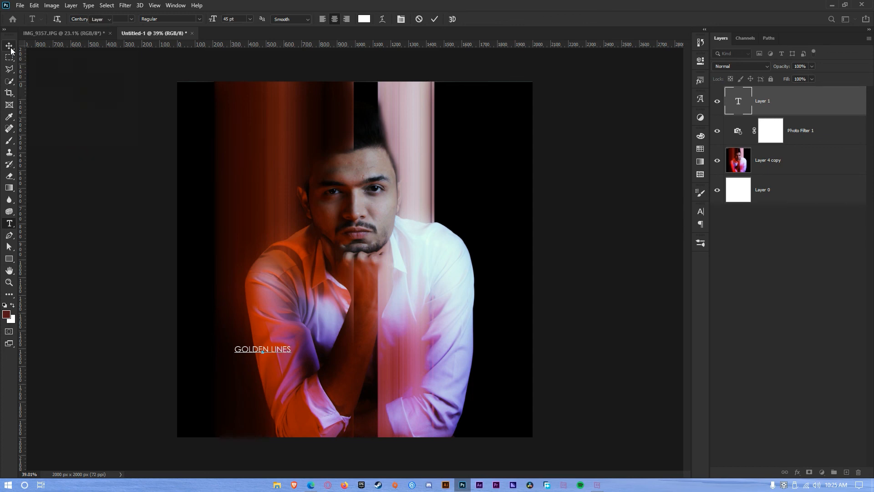
Move the GOLDEN LINES text to the lower centre of the portrait and scale it up to about 119 pt
drag(270, 351, 365, 410)
key(ctrl)
key(ctrl+t)
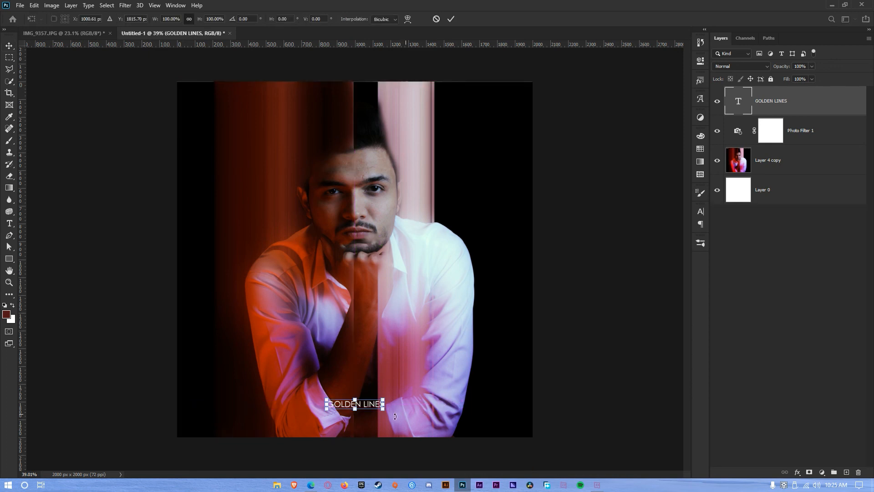
drag(397, 418, 447, 413)
key(Return)
drag(386, 409, 386, 392)
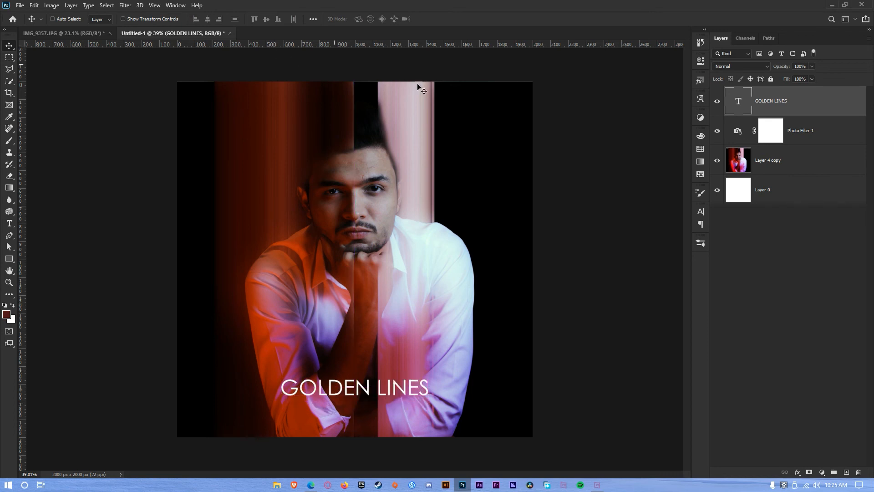
Change the GOLDEN LINES text to the Gobold Regular font with 700 tracking
click(701, 211)
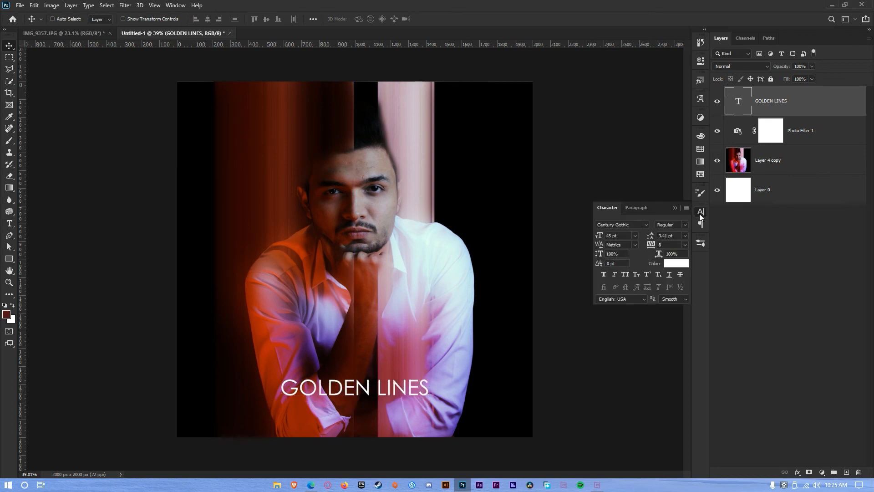
click(639, 224)
text(GO)
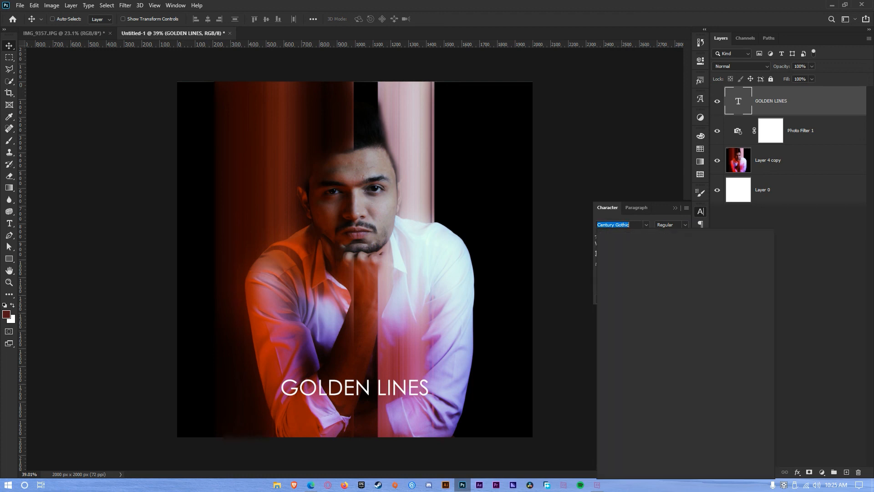
text(B)
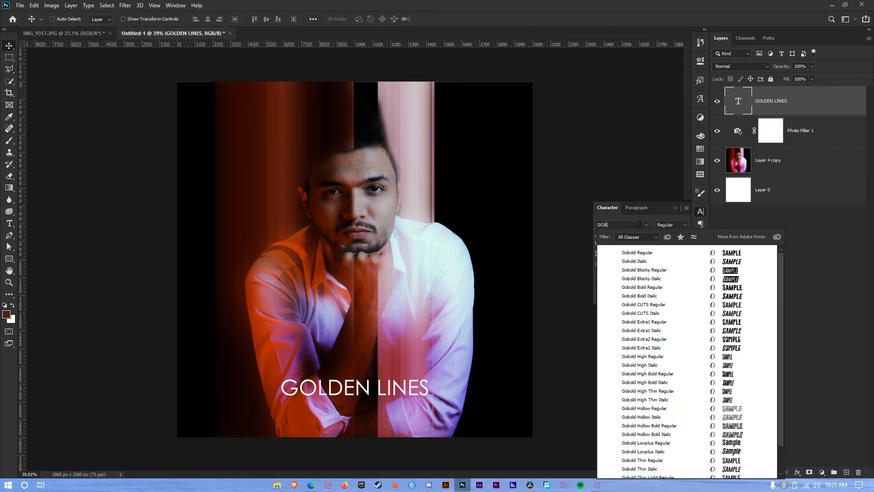
click(642, 253)
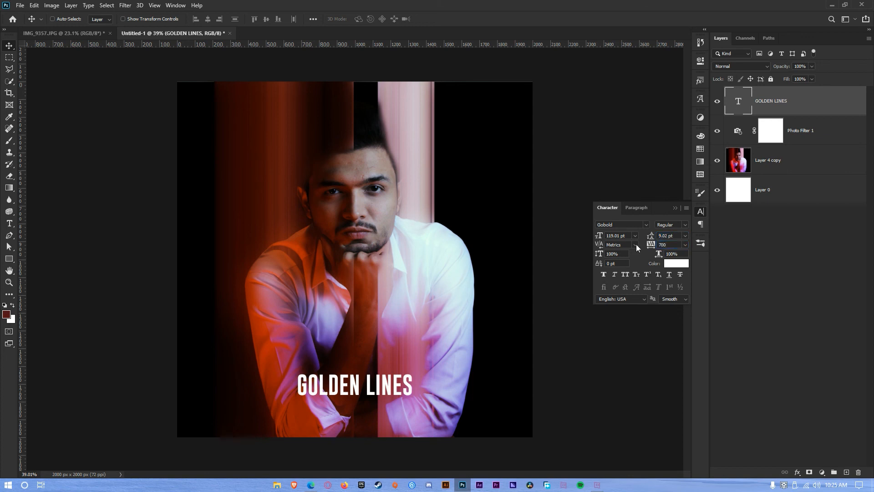
key(Return)
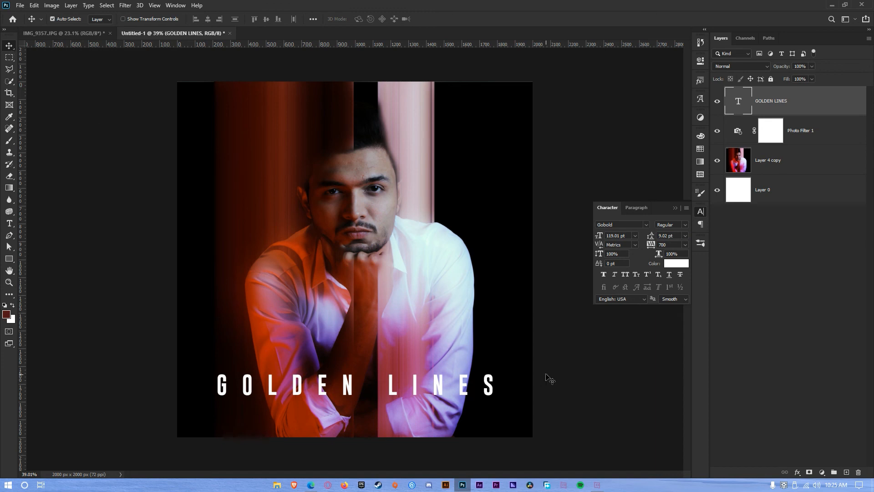
Set the GOLDEN LINES font size to 70 pt and recentre the text near the bottom of the portrait
text(70)
key(Return)
drag(401, 394, 405, 392)
click(676, 208)
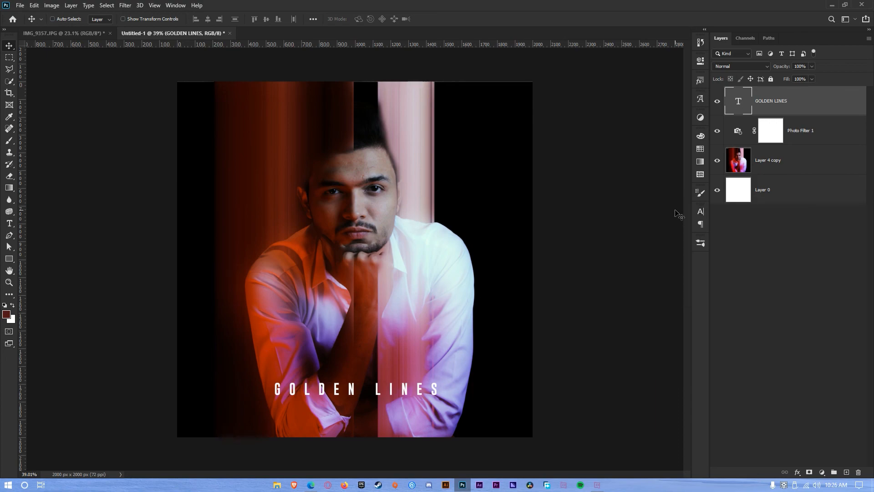